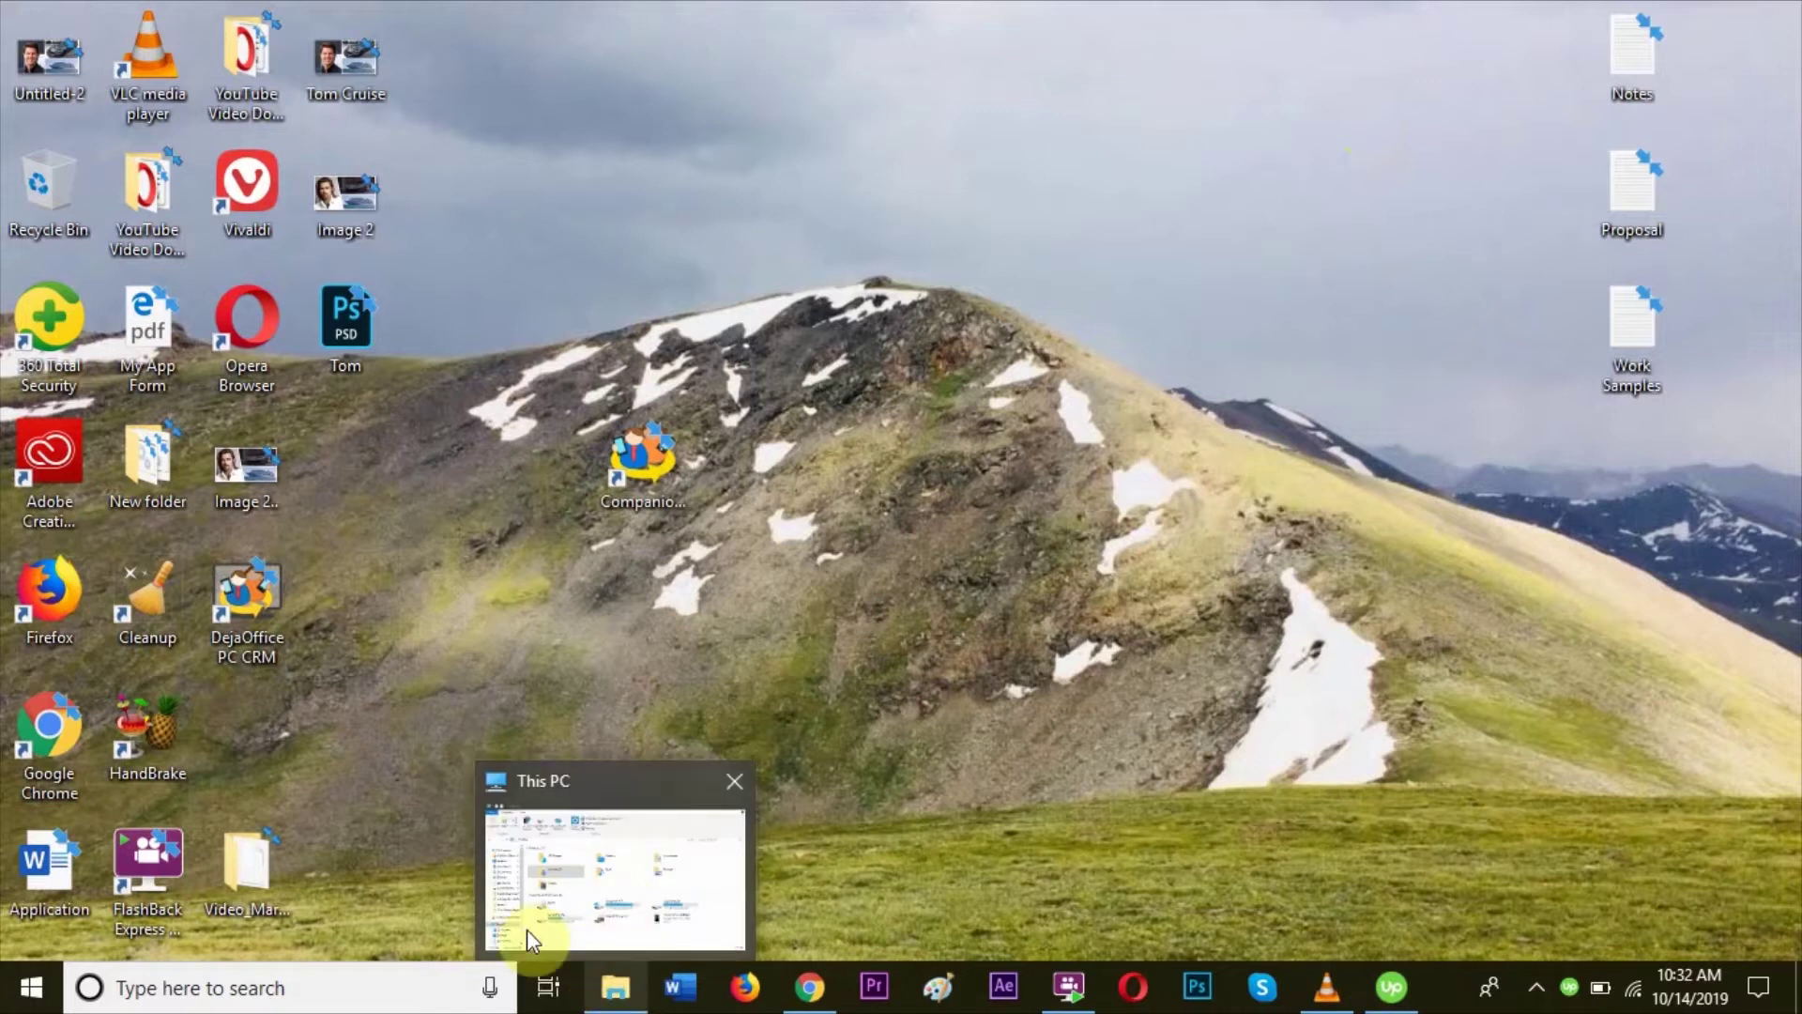
Step: Browse the Nokia phone's internal shared storage and open the clusb folder
click(618, 1004)
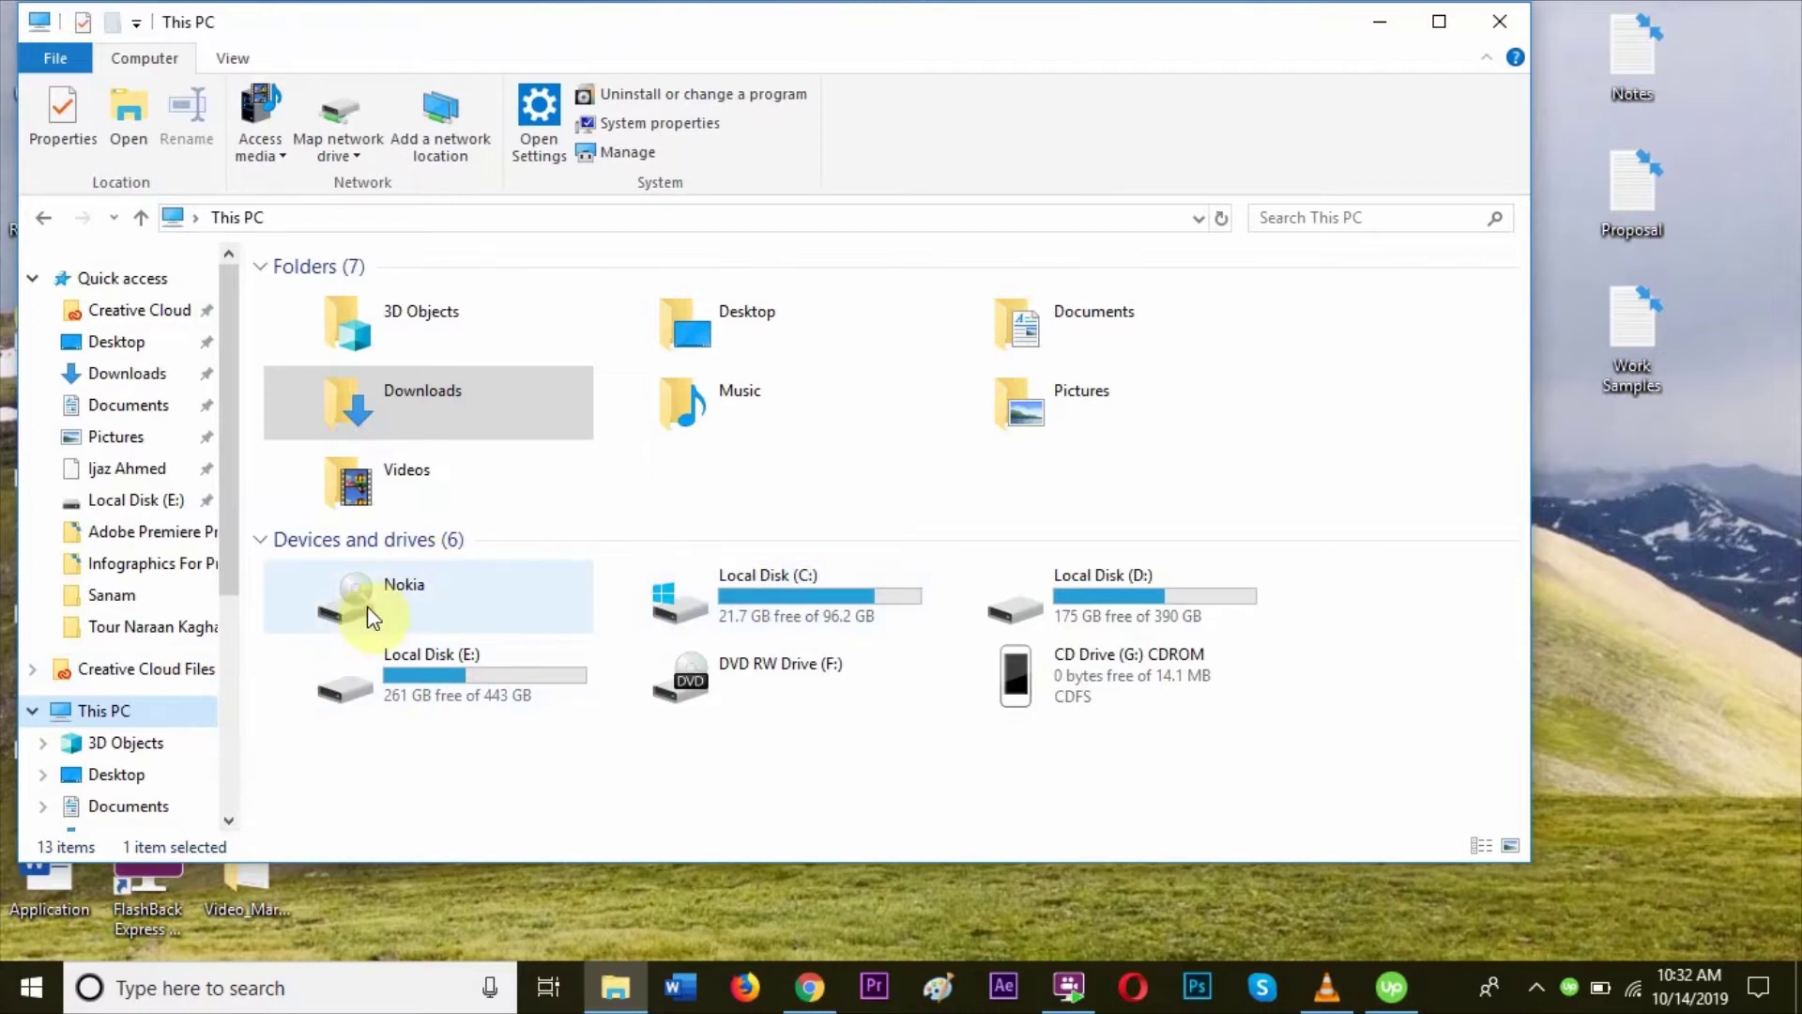
double_click(425, 601)
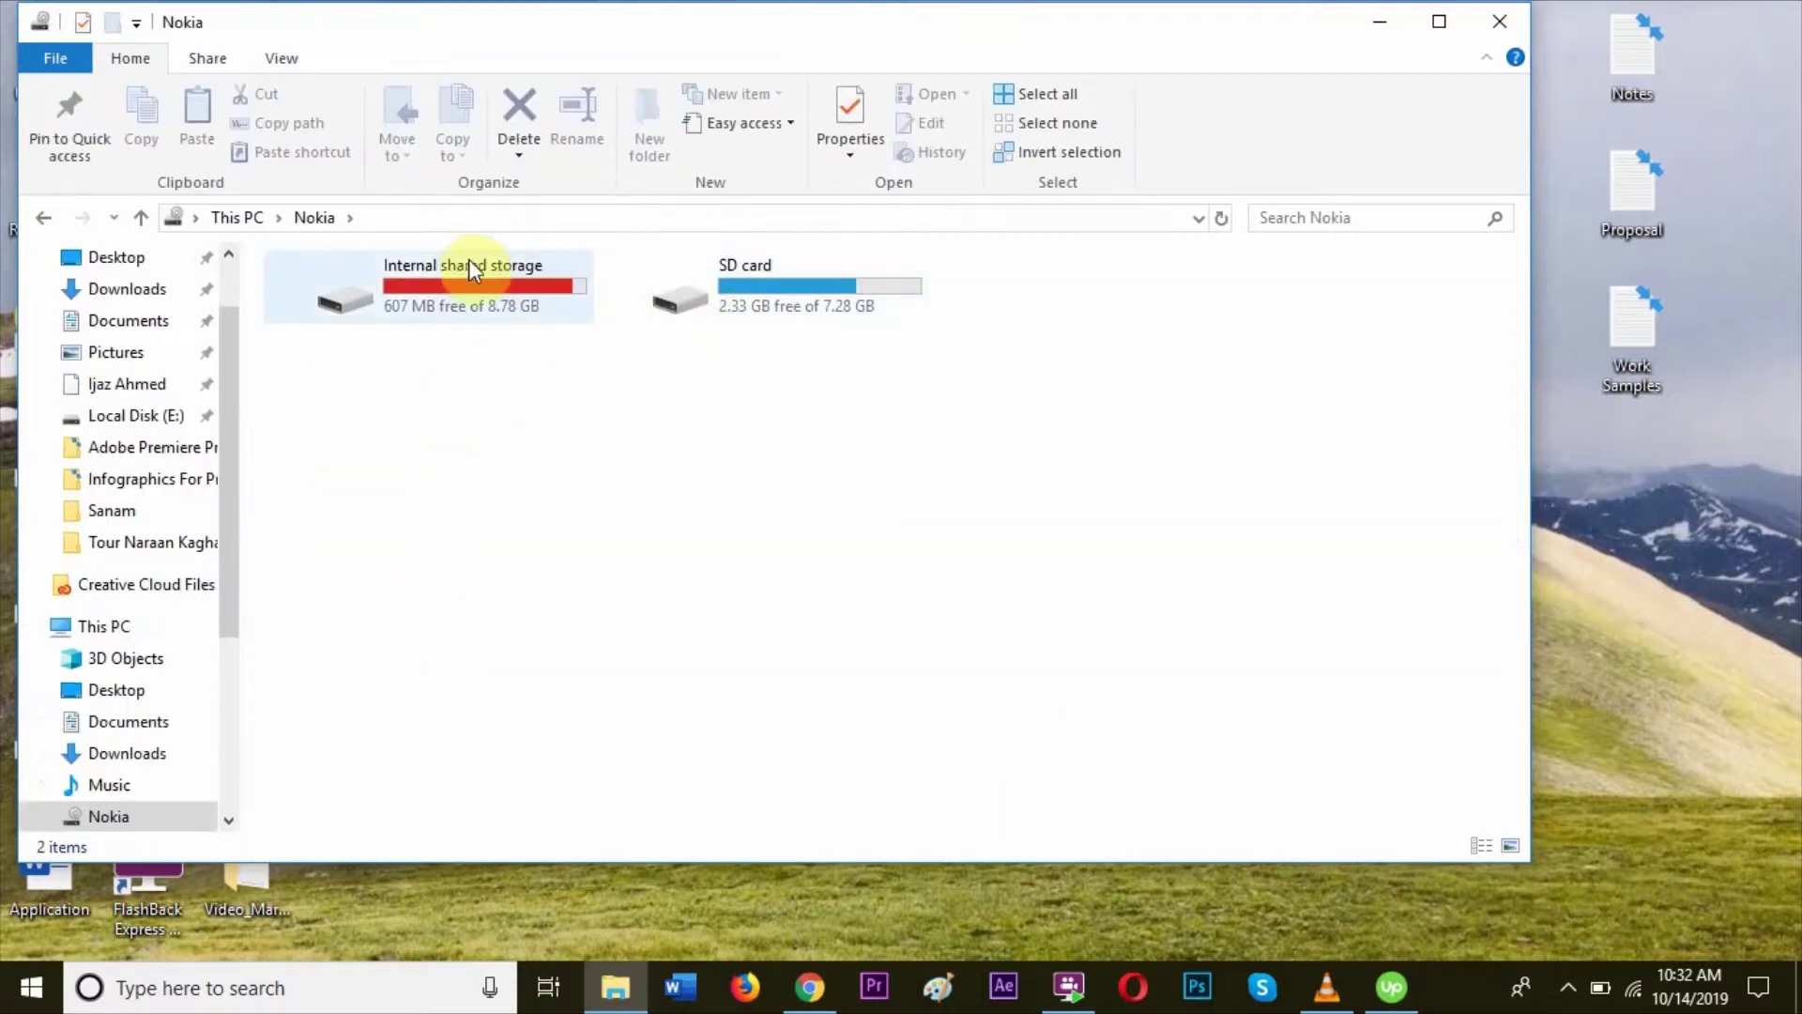
double_click(452, 285)
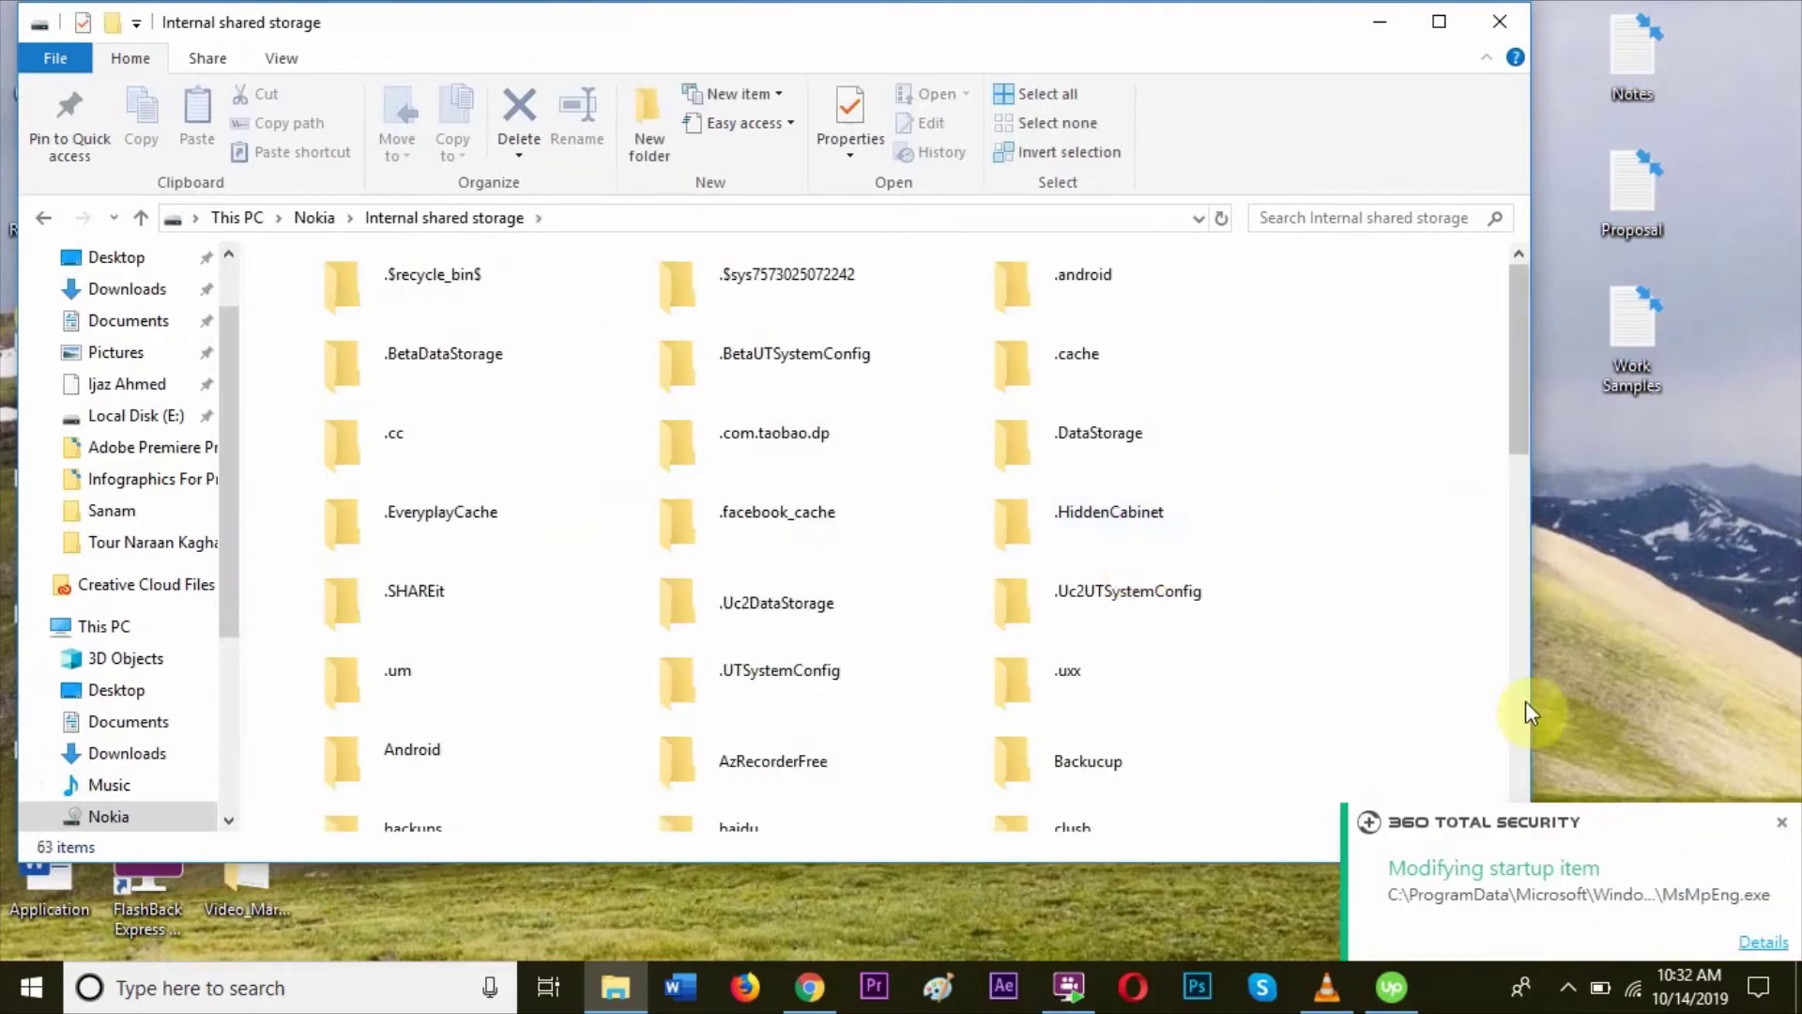
click(1781, 823)
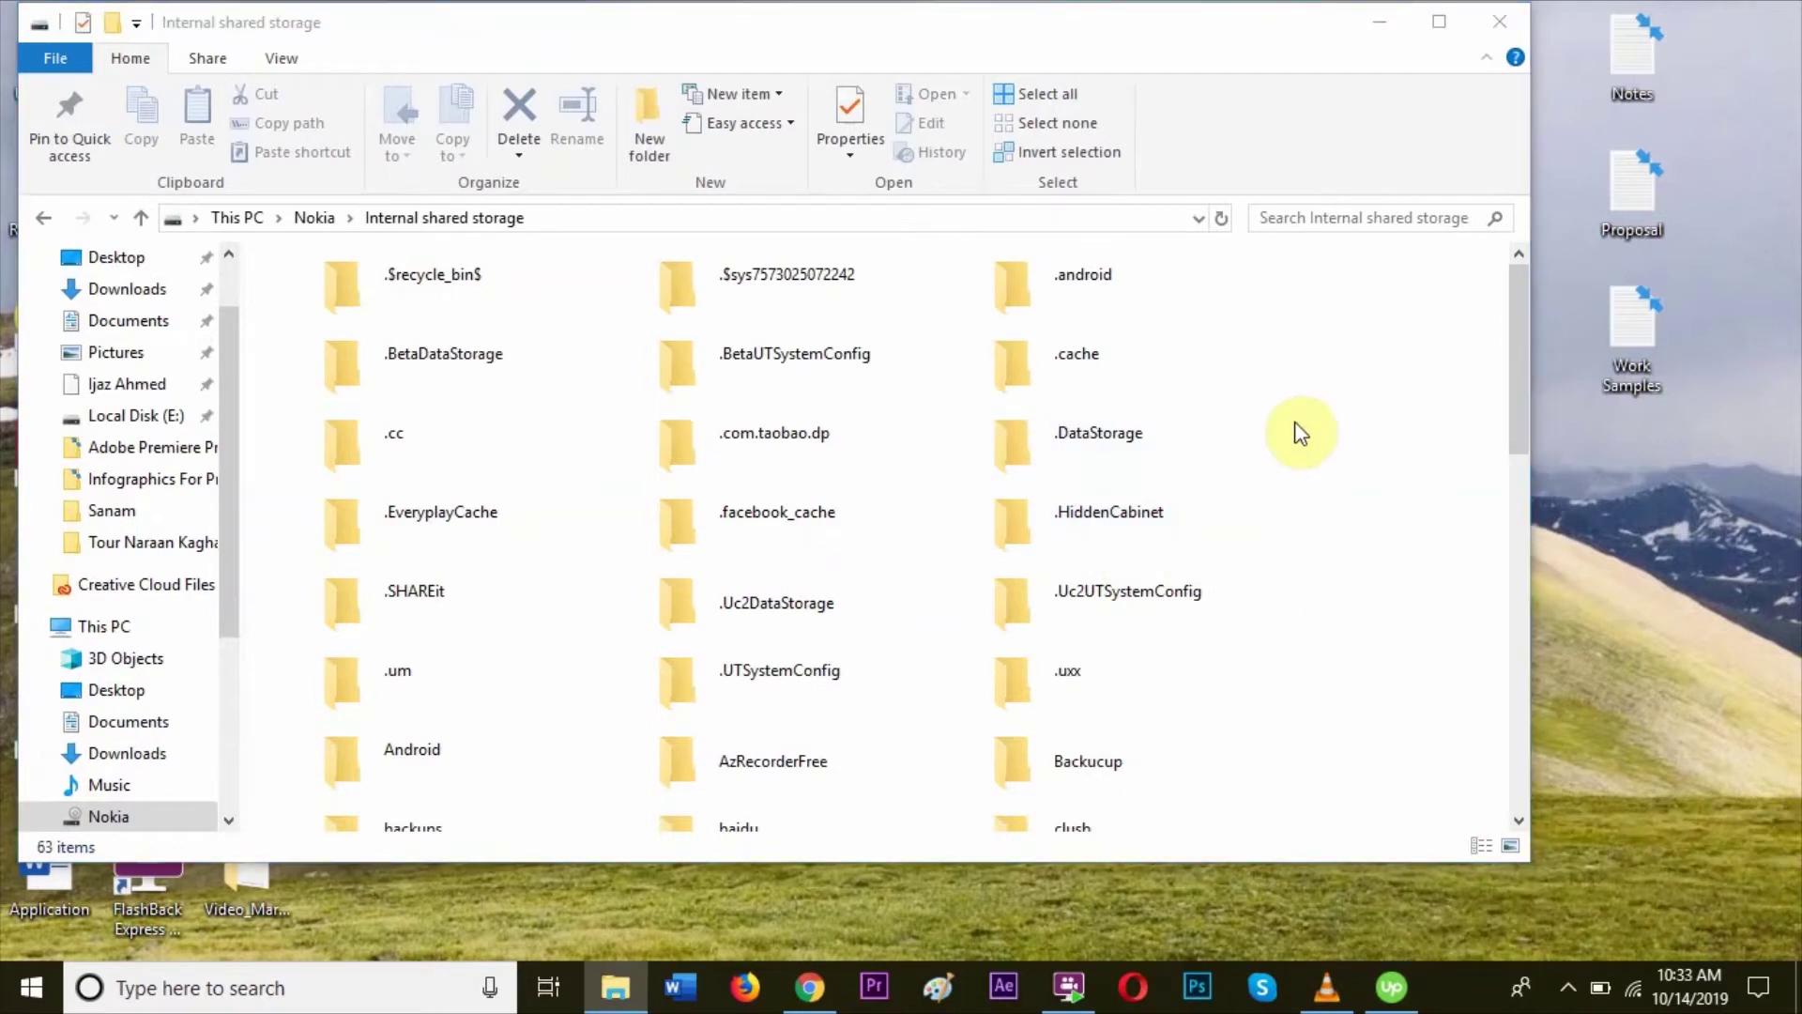
mouse_move(1517, 354)
mouse_down()
mouse_move(1517, 422)
mouse_move(1440, 480)
mouse_up()
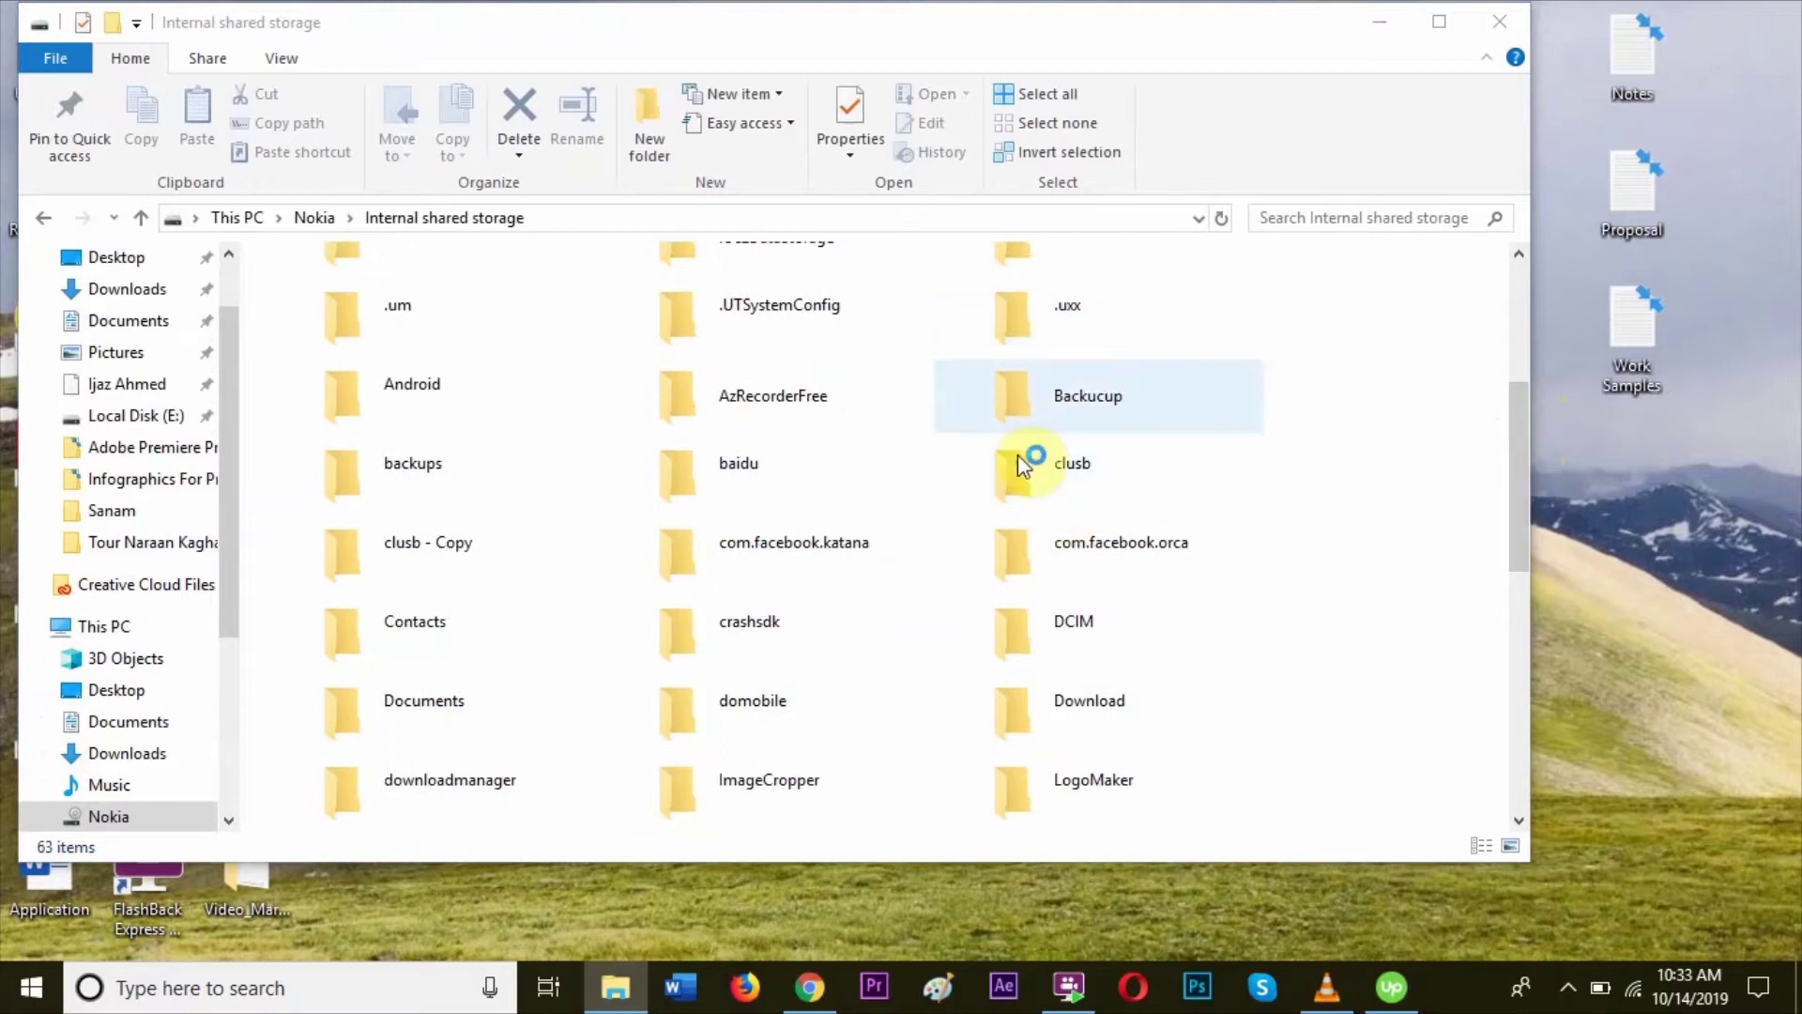
click(1064, 476)
double_click(1060, 471)
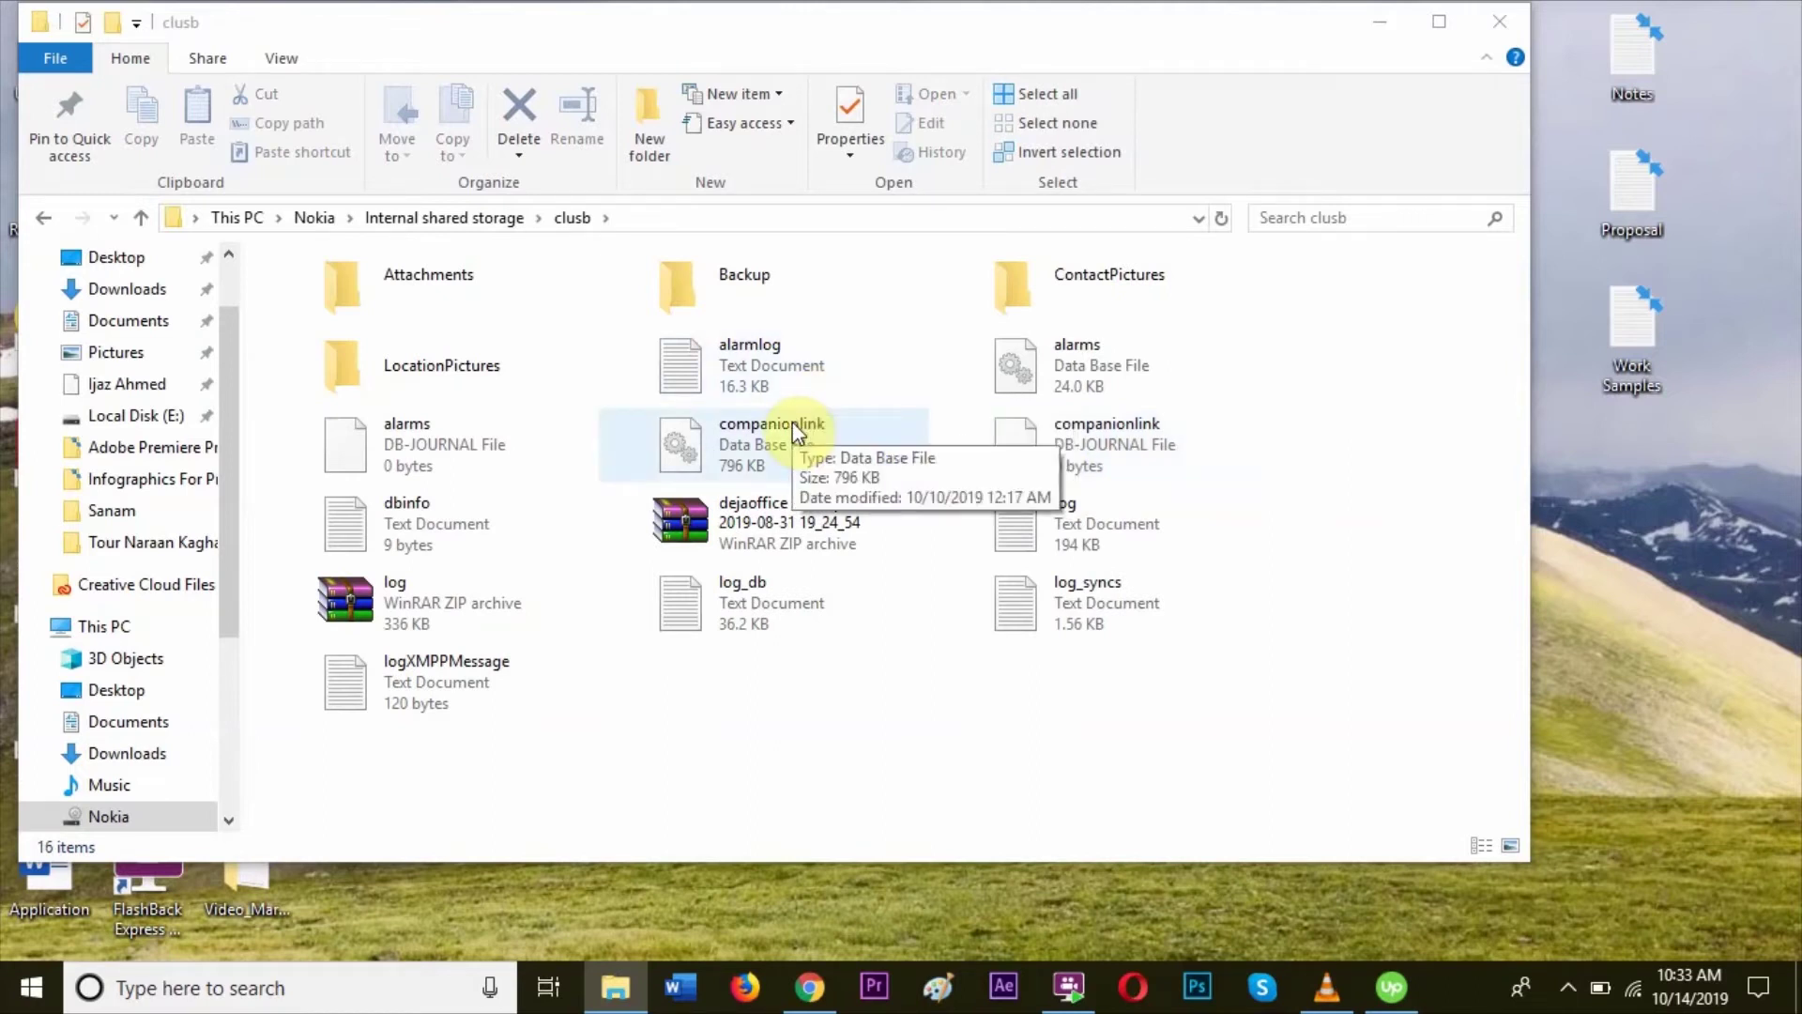
Step: Copy the companionlink database file from the clusb folder
double_click(748, 432)
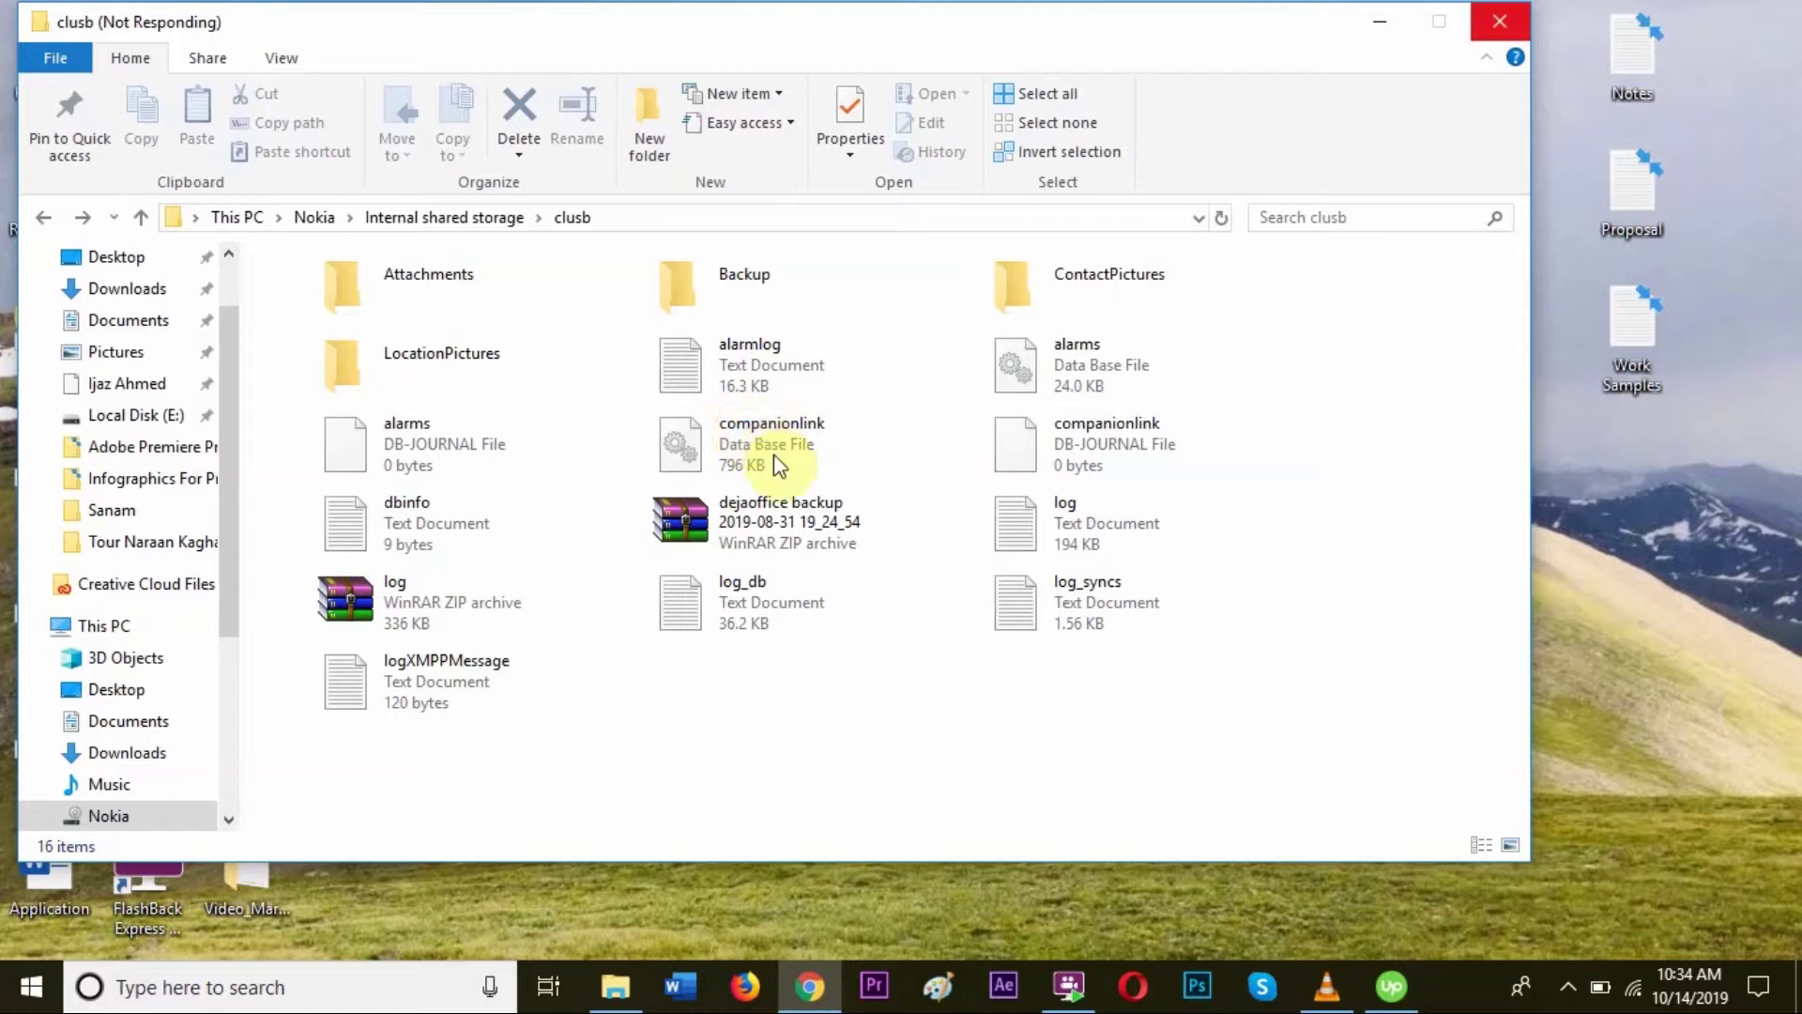
right_click(730, 434)
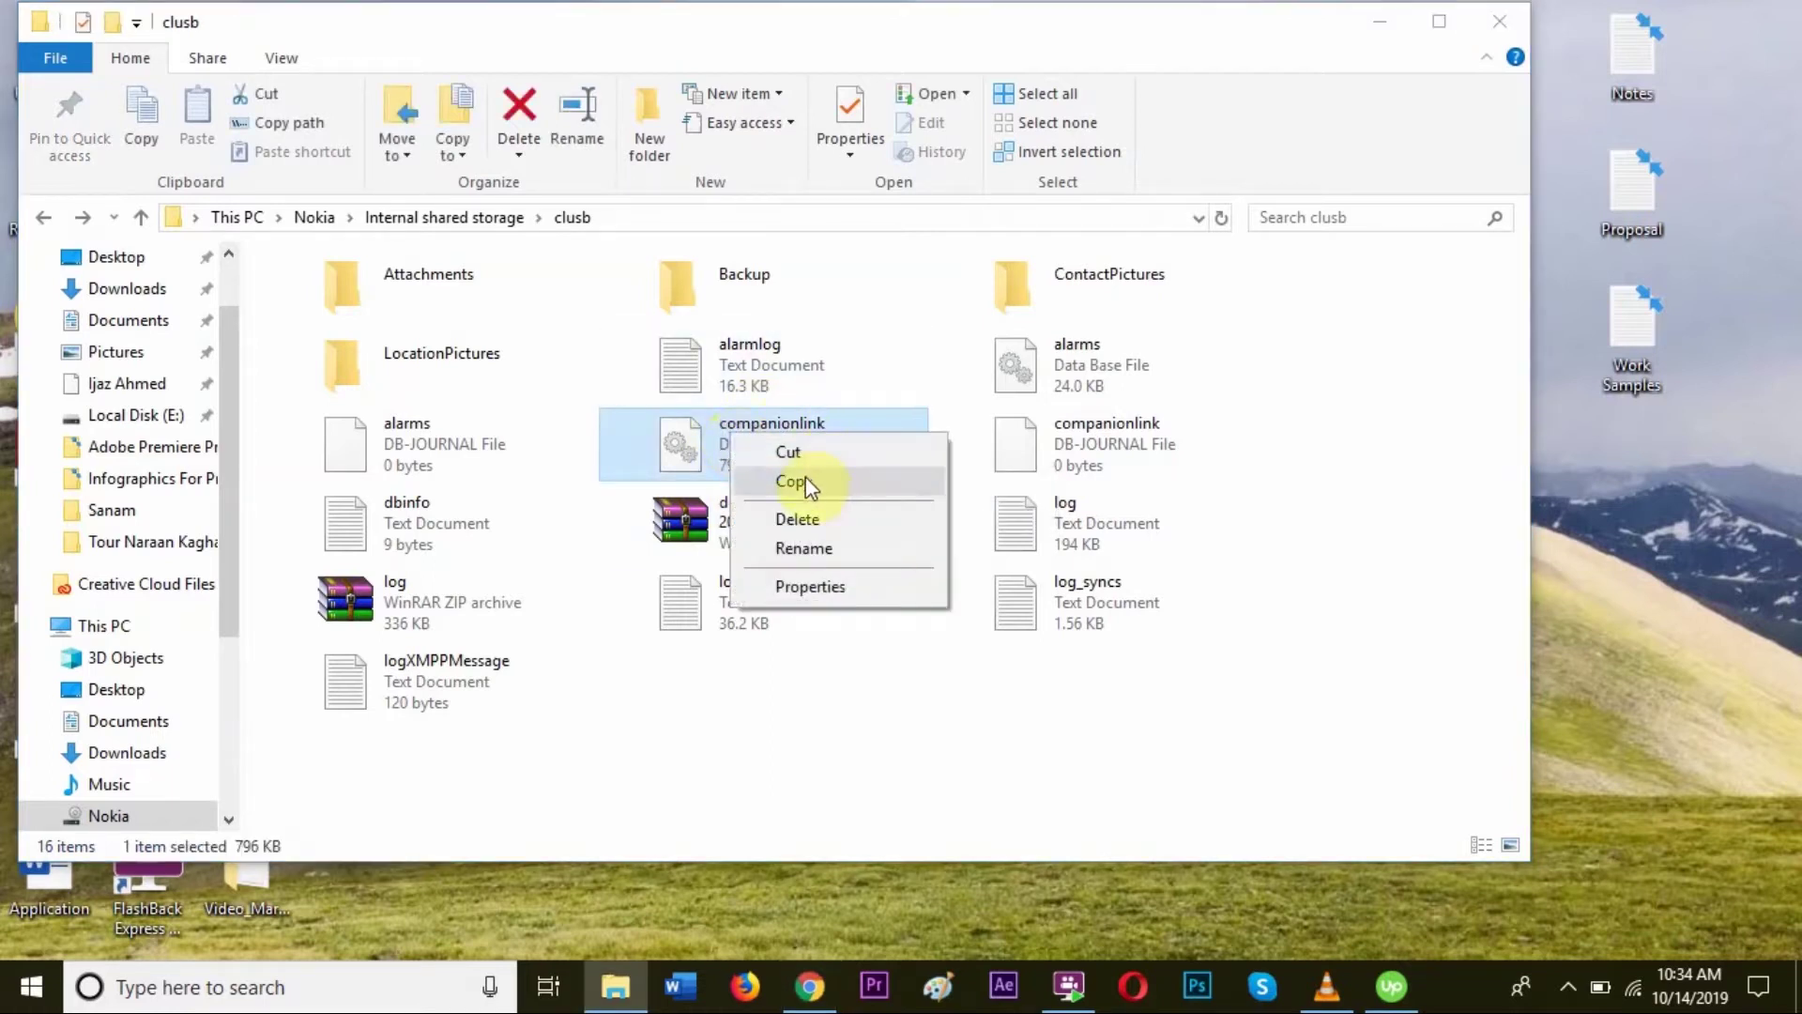
click(804, 480)
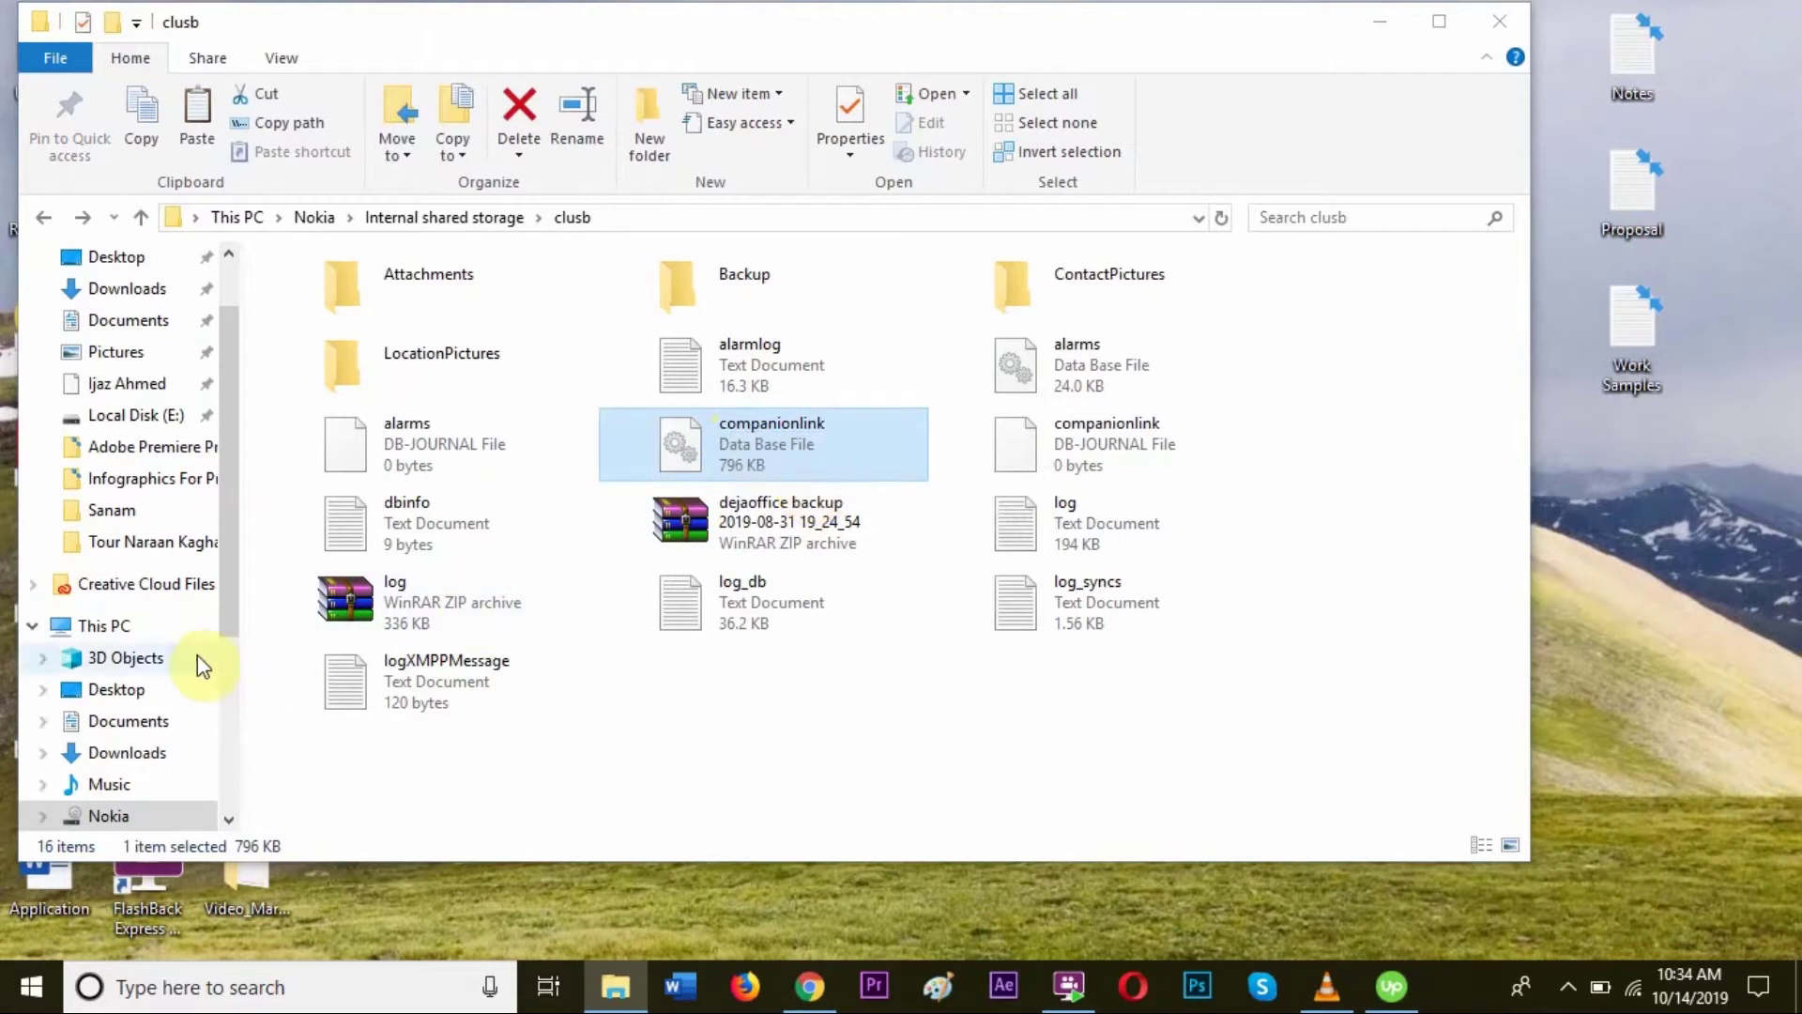
Step: Create a folder named 'CompanionLink DB File' on Local Disk (E:)
click(143, 630)
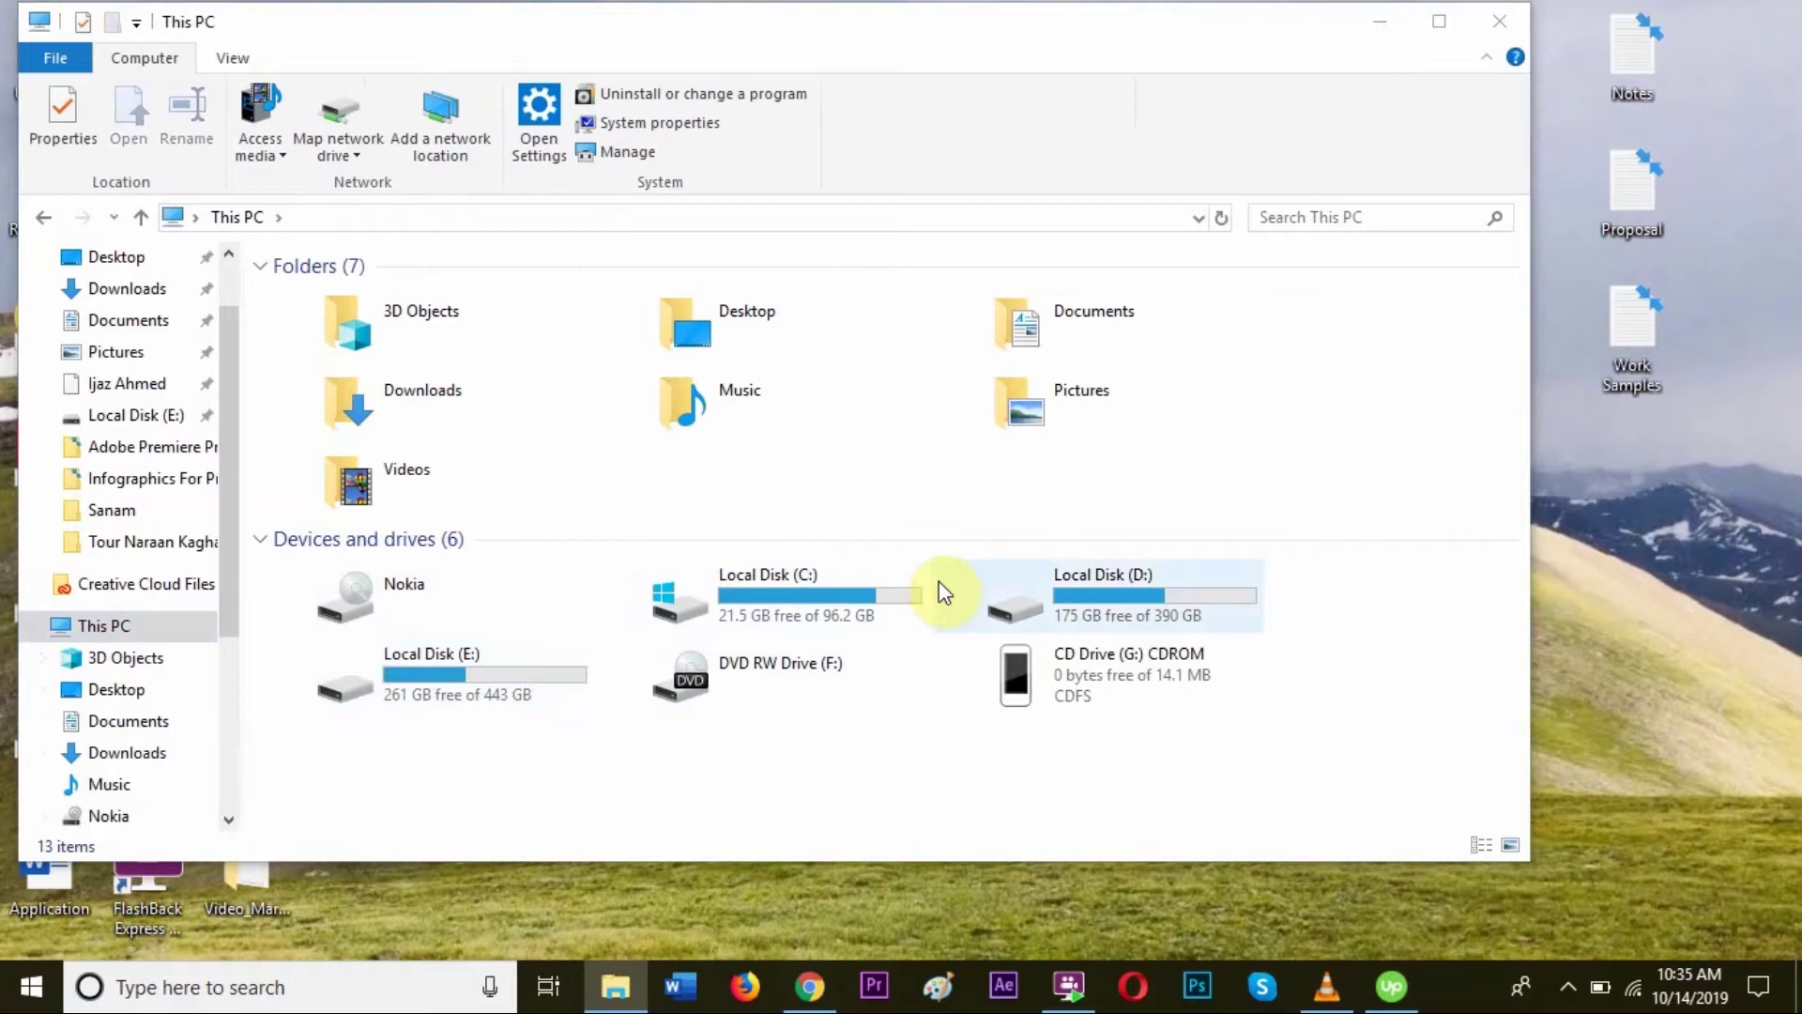
double_click(477, 692)
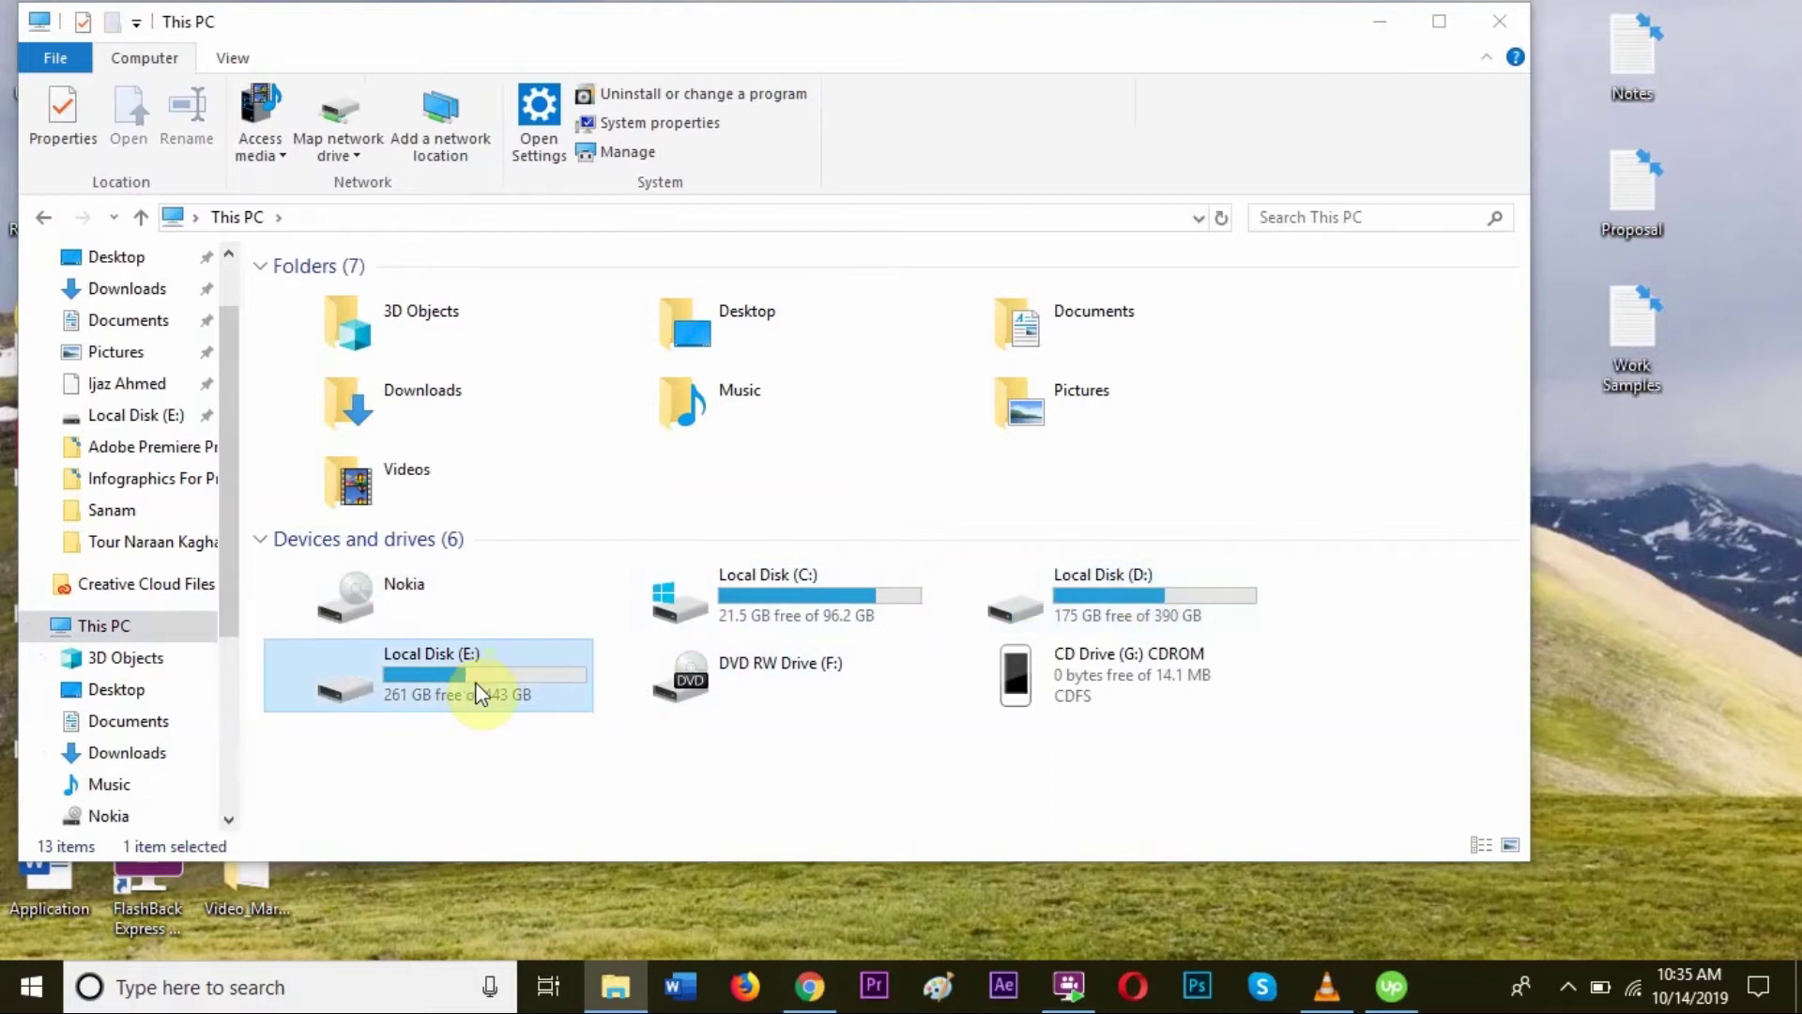
right_click(604, 578)
mouse_move(664, 518)
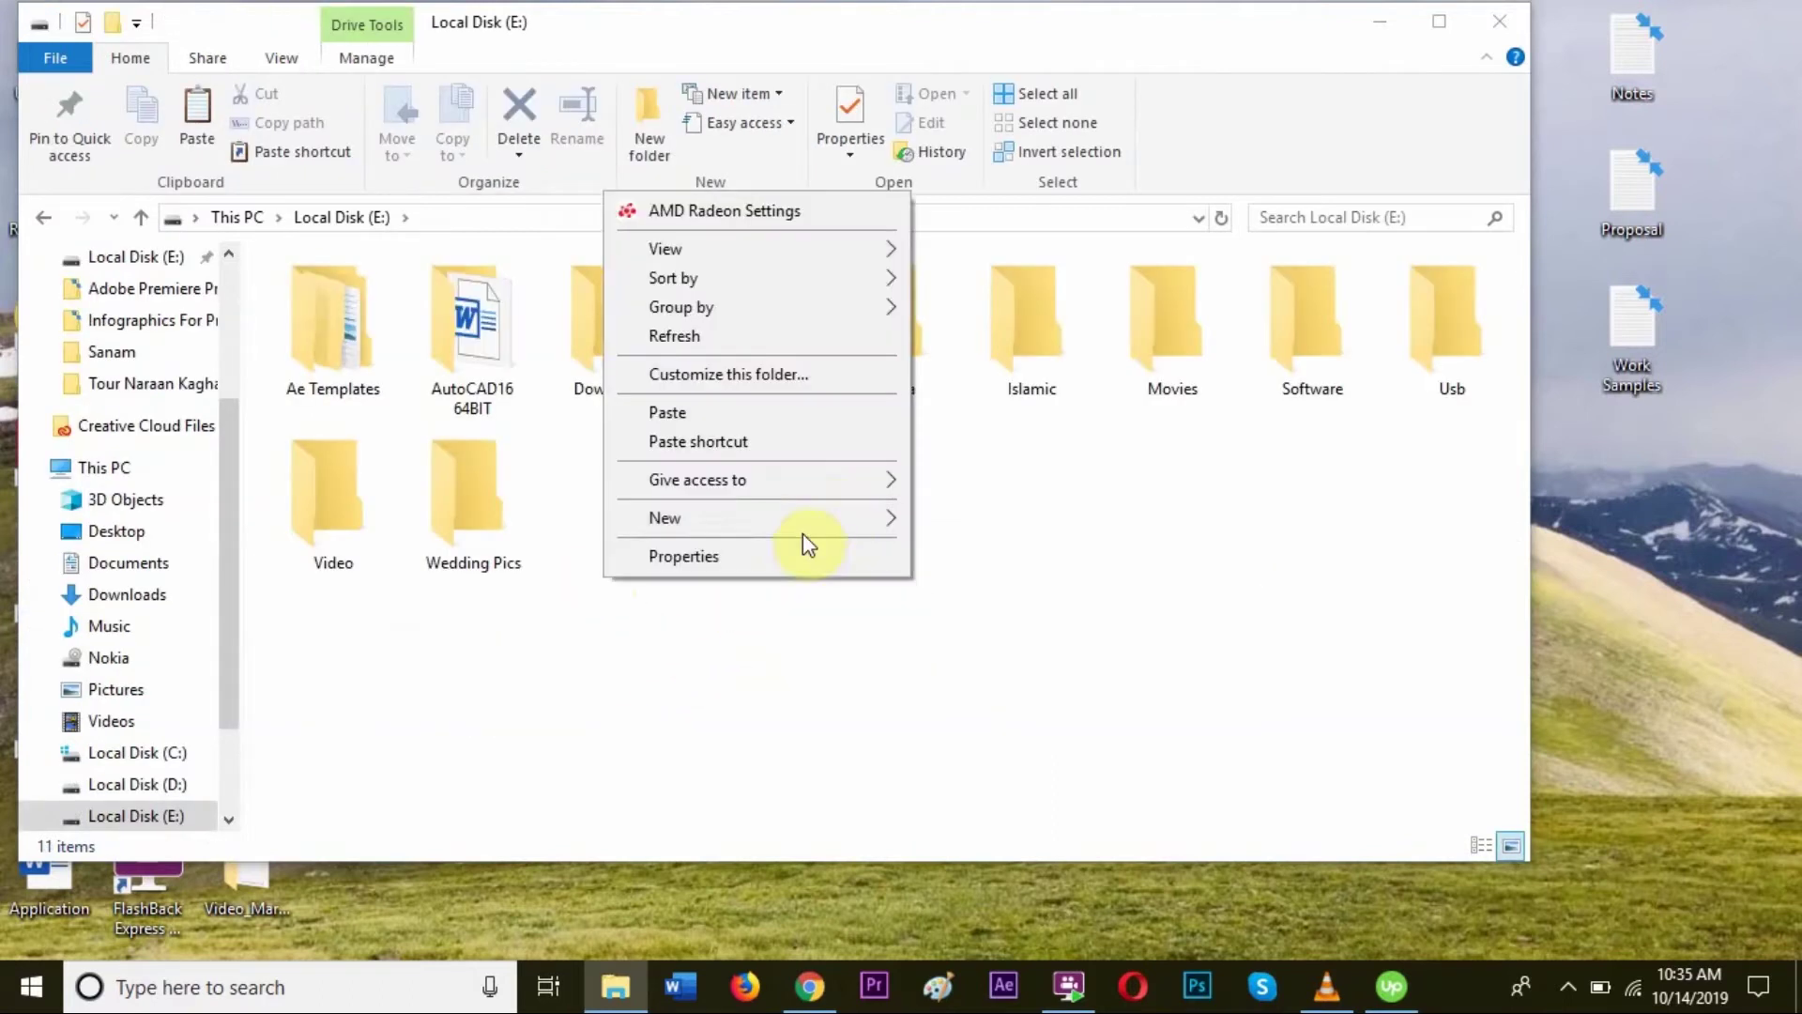
click(987, 522)
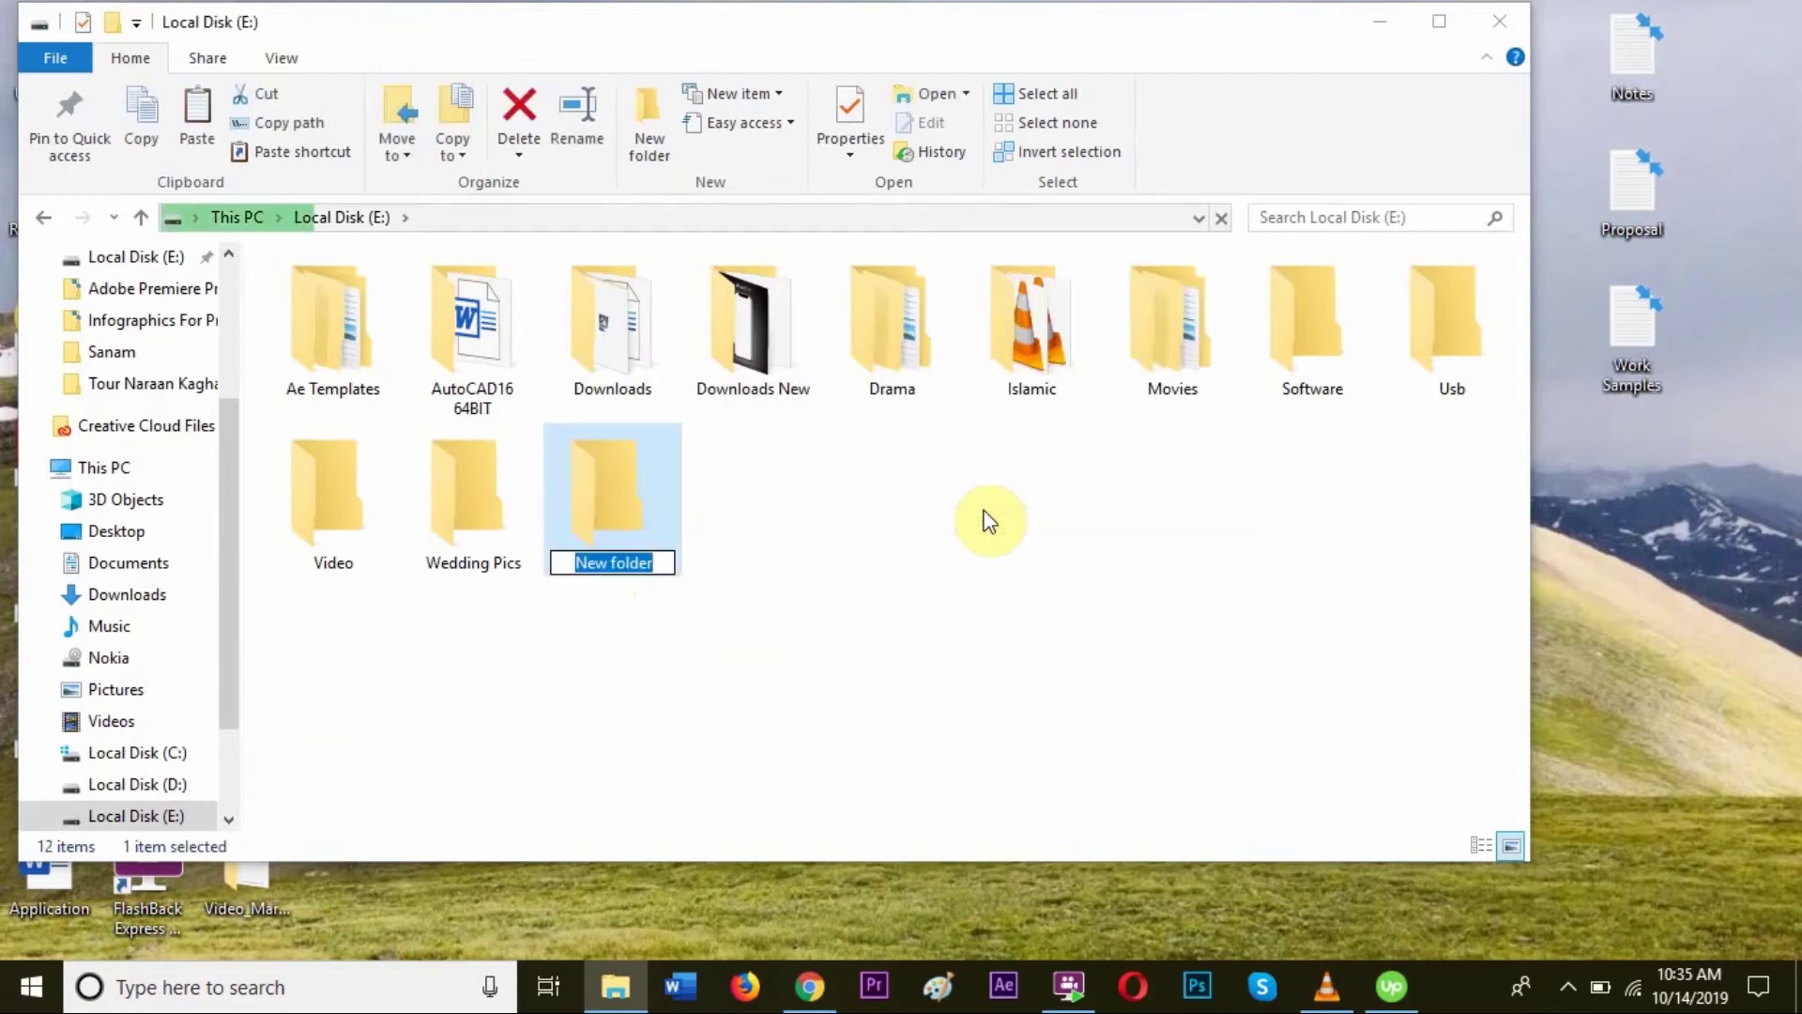
text(CompanionLink DB File)
key(Return)
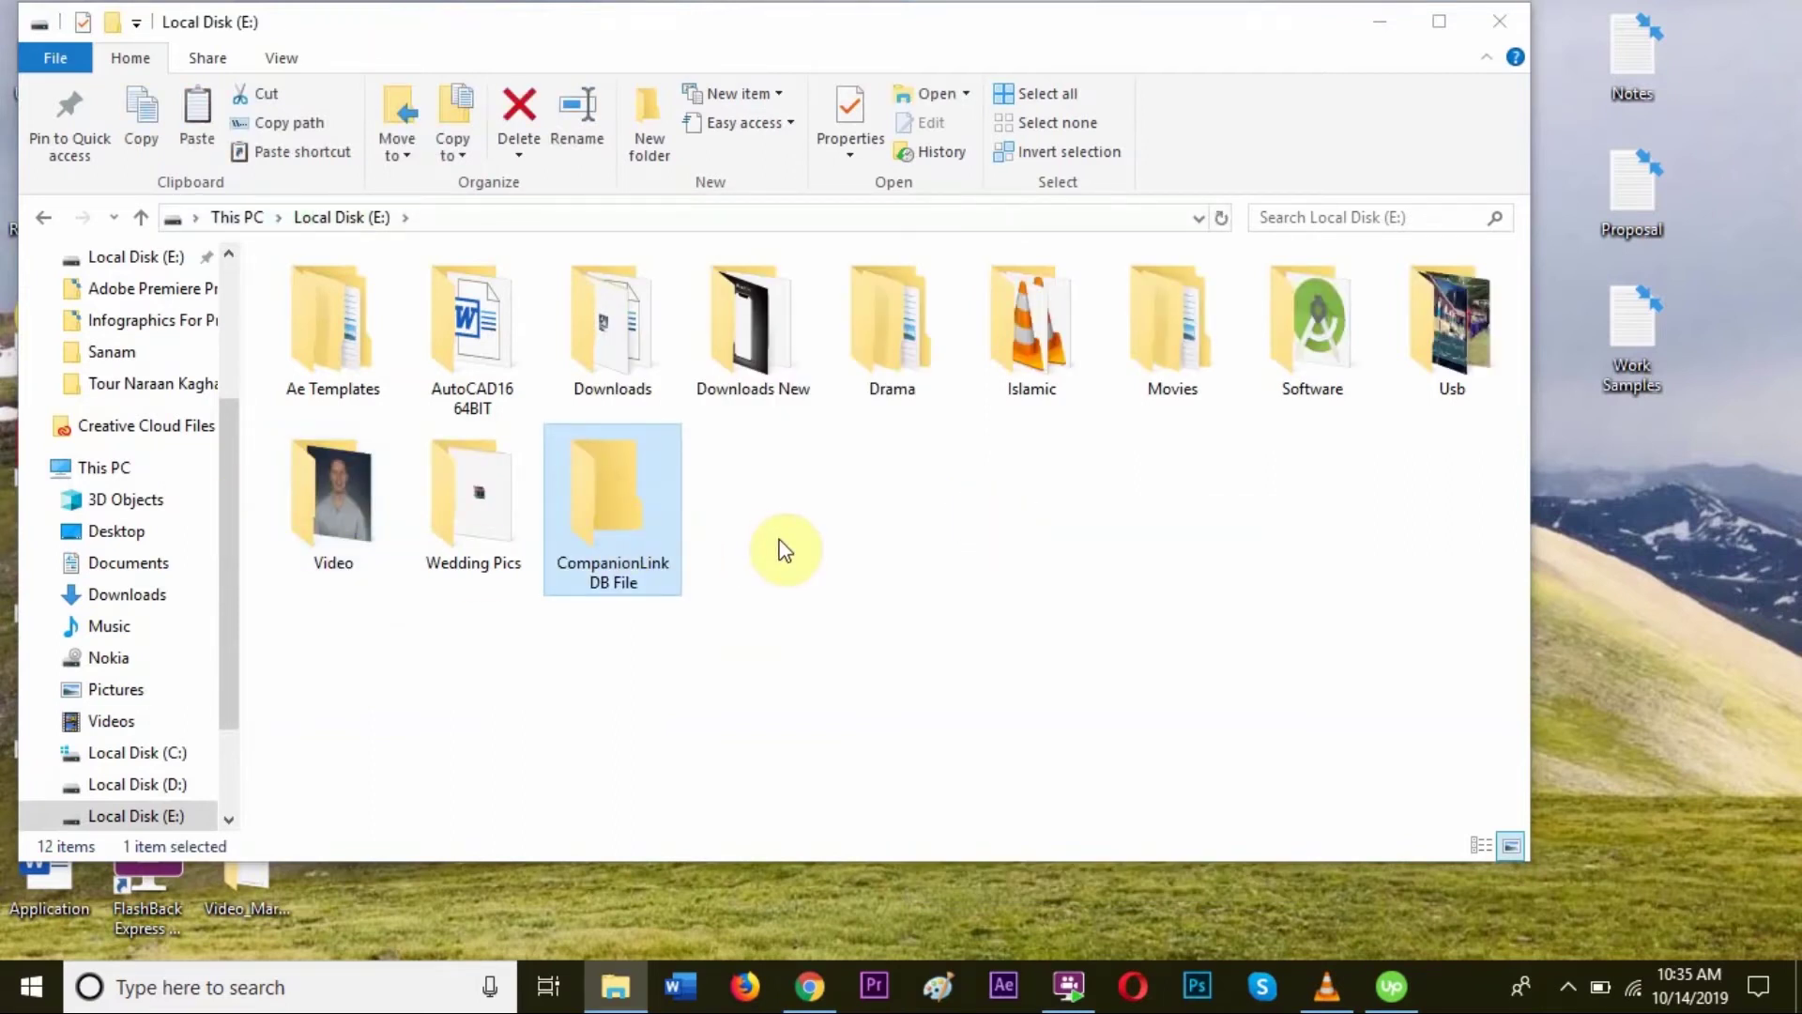
Step: Paste the companionlink file into the CompanionLink DB File folder, then return to This PC
double_click(601, 522)
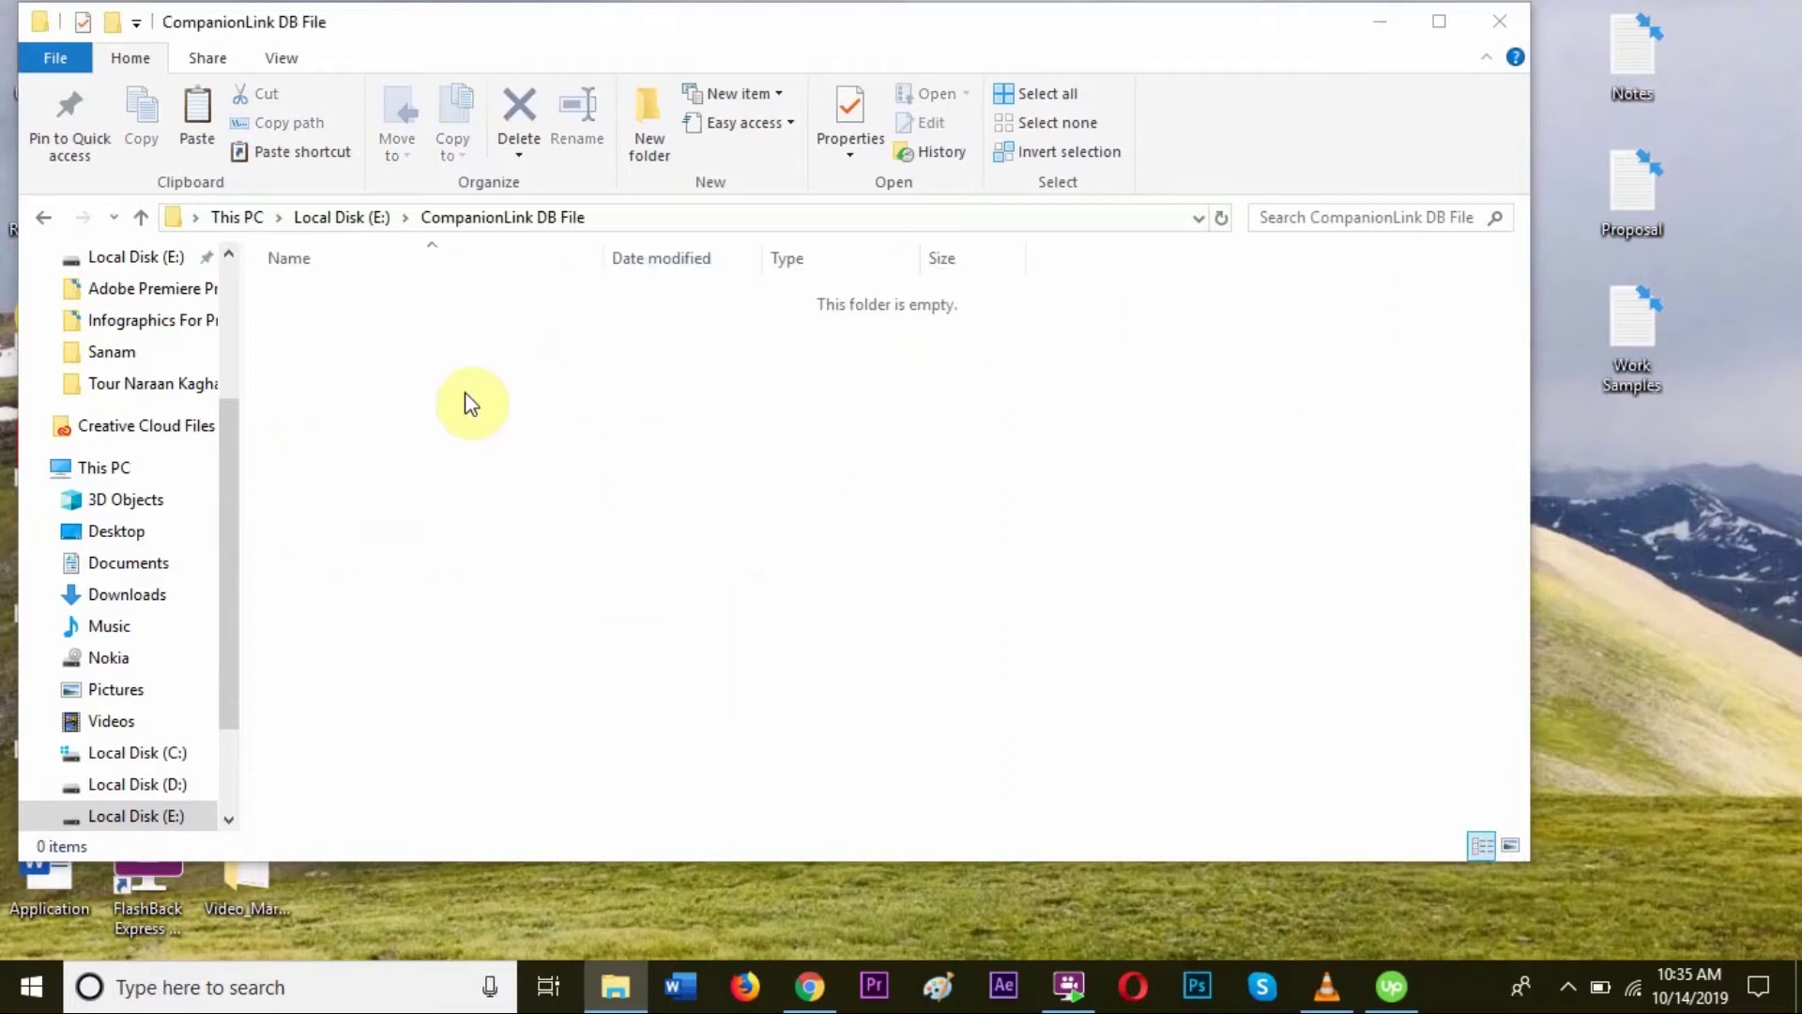
right_click(447, 394)
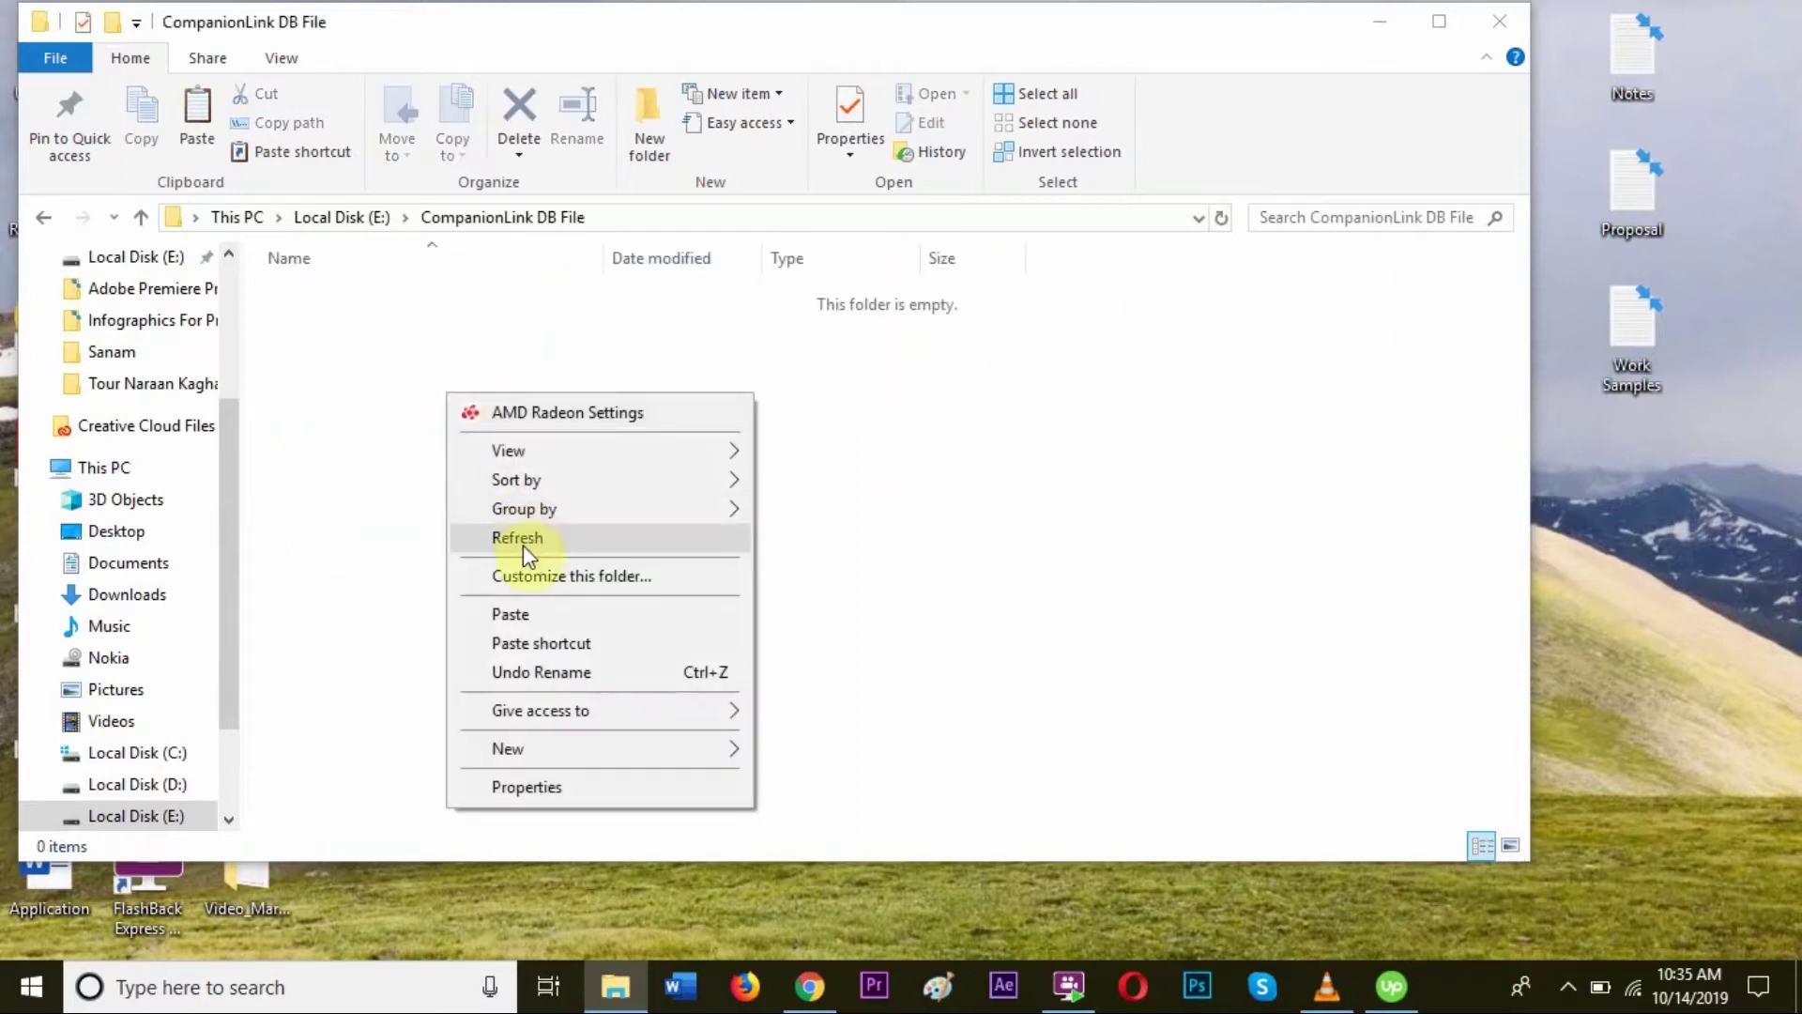
click(520, 616)
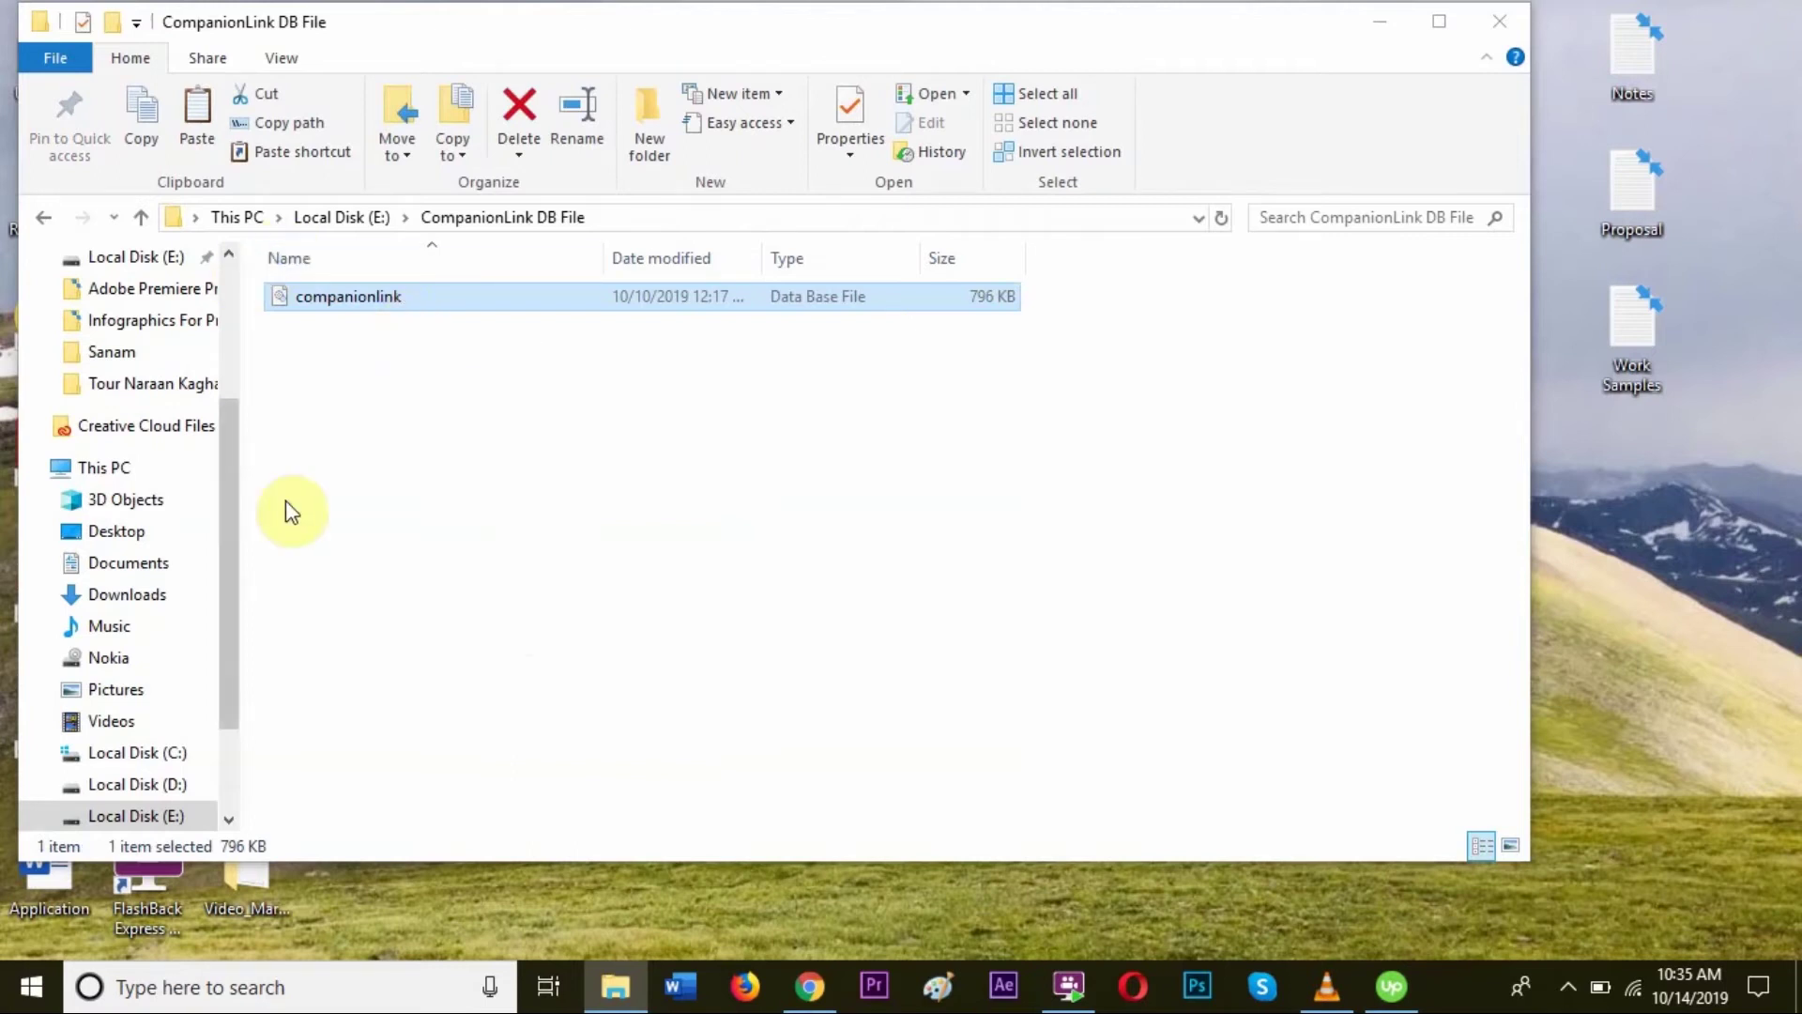
click(141, 470)
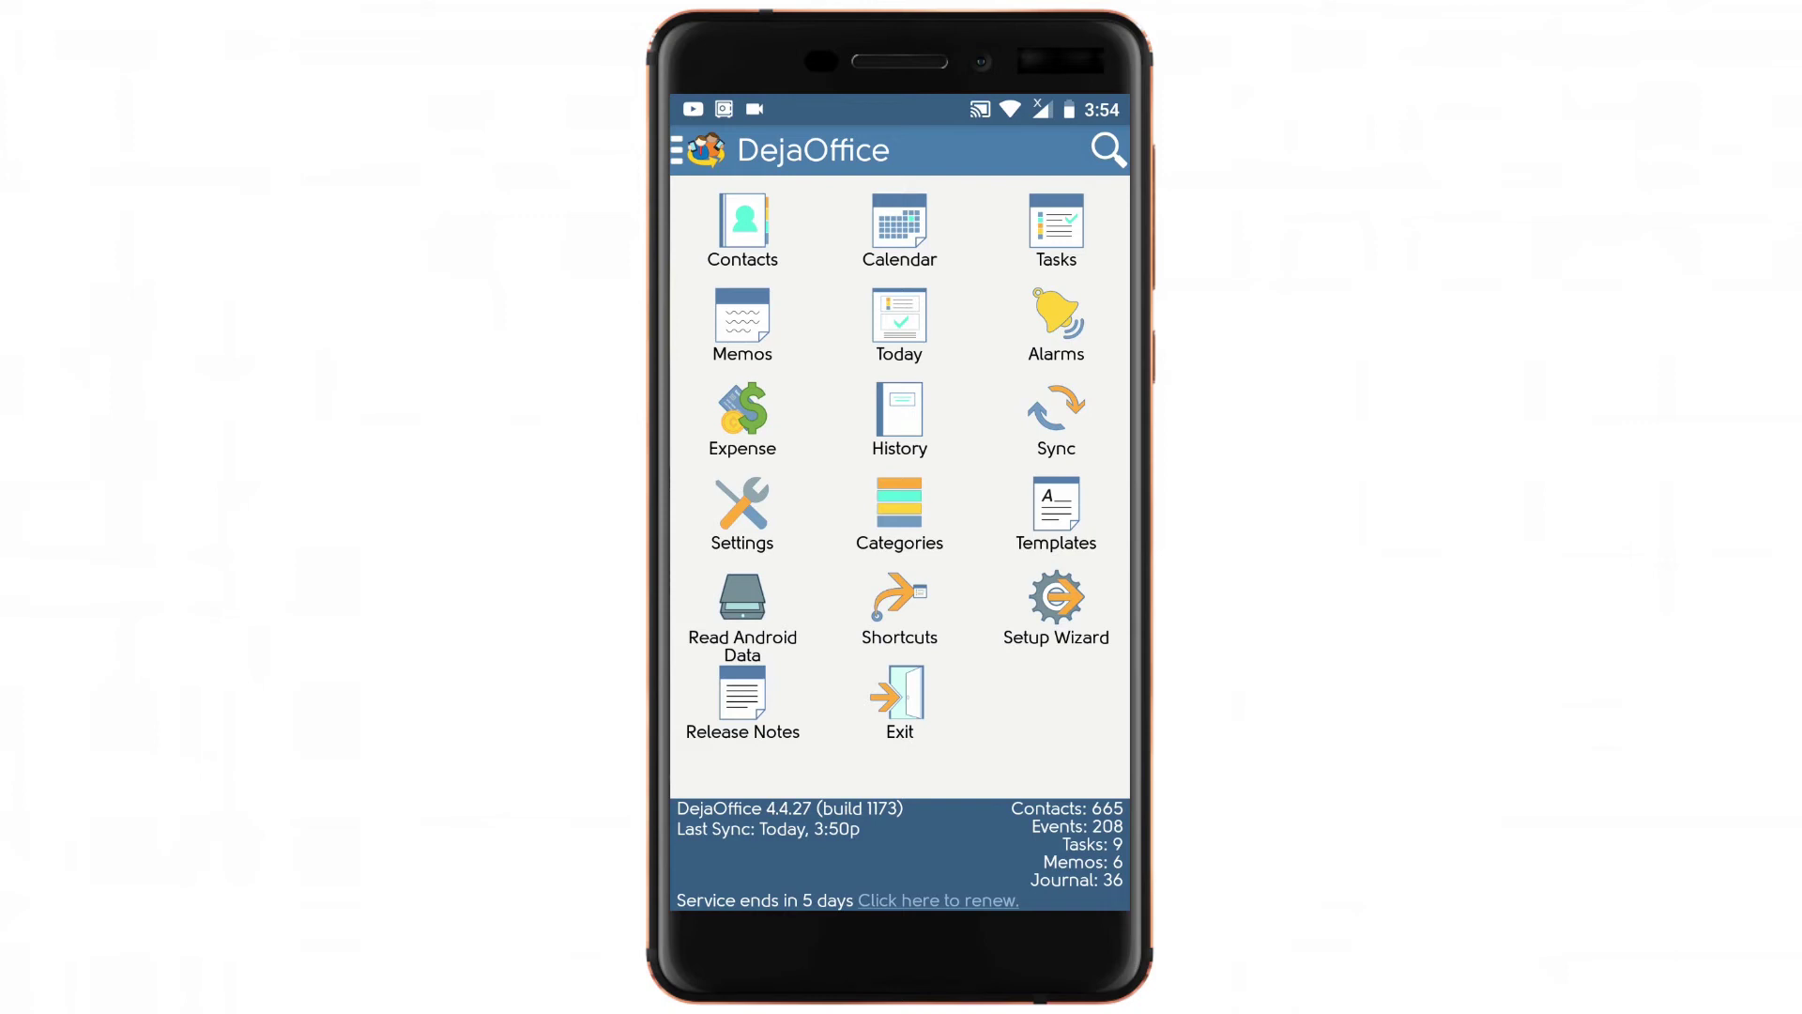
Step: Back up only the database, without pictures or attachments, to default storage
click(741, 511)
scroll(899, 525, down, 2)
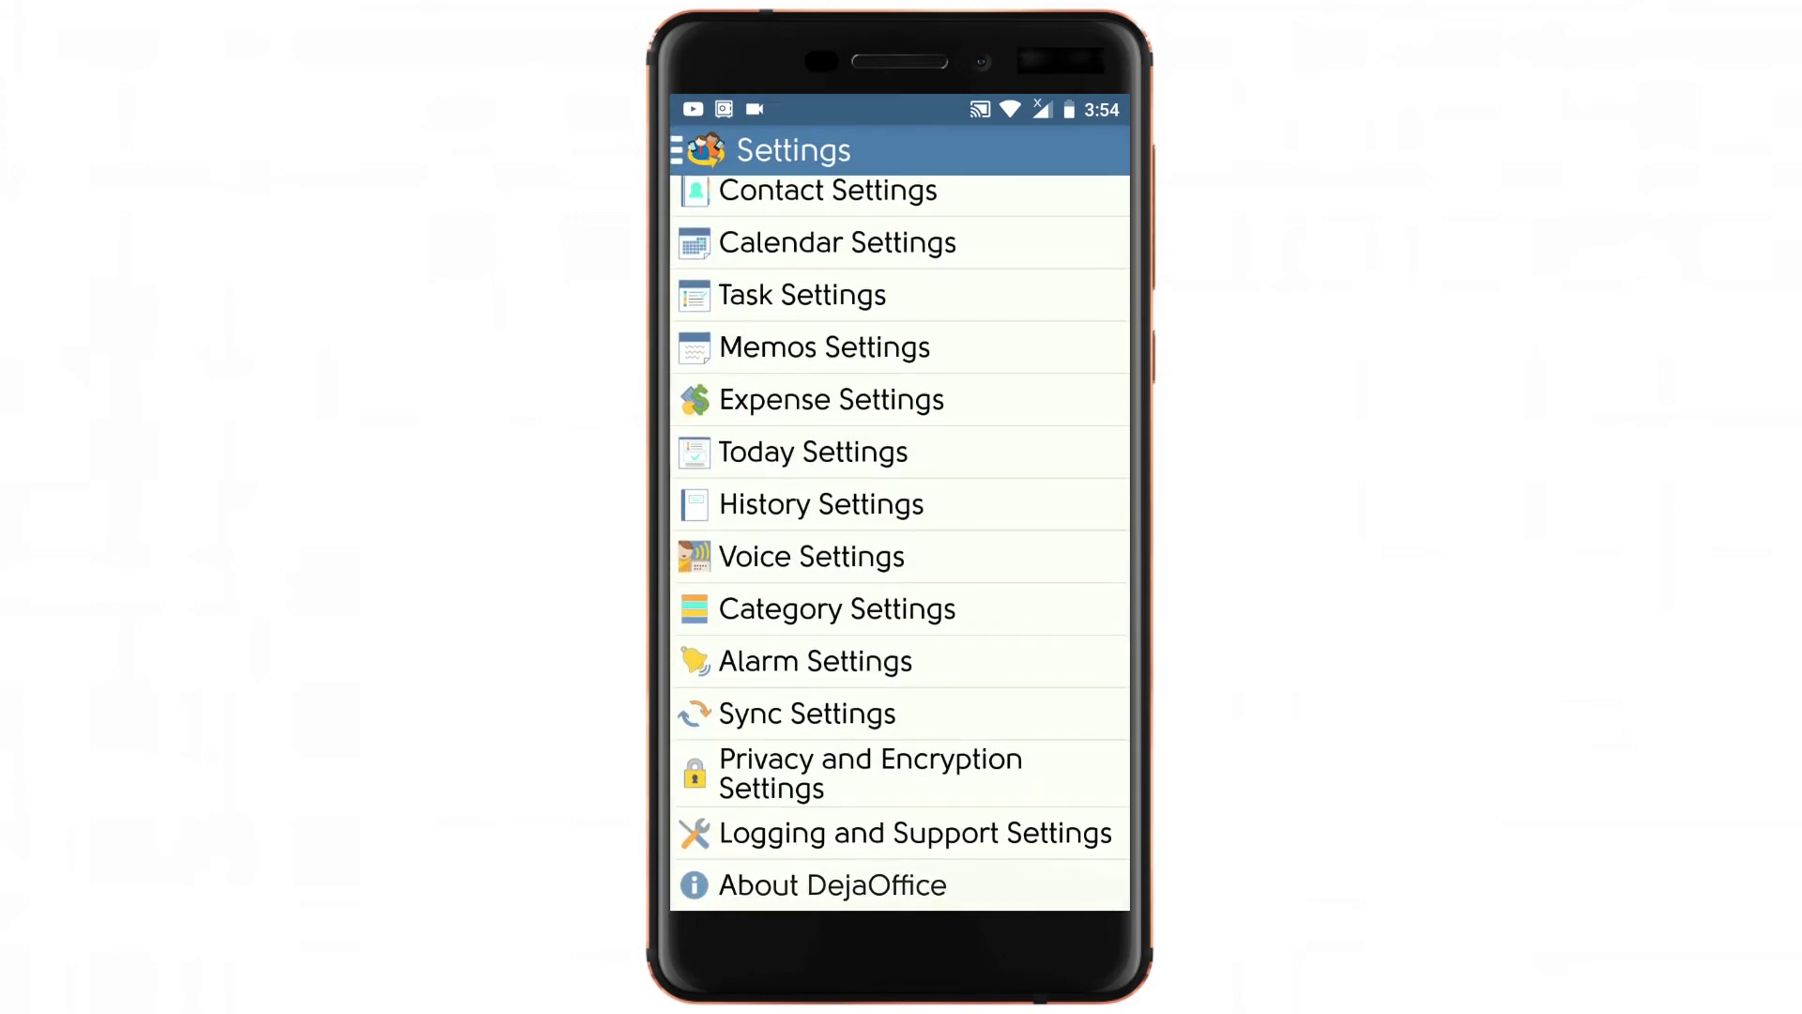
click(915, 833)
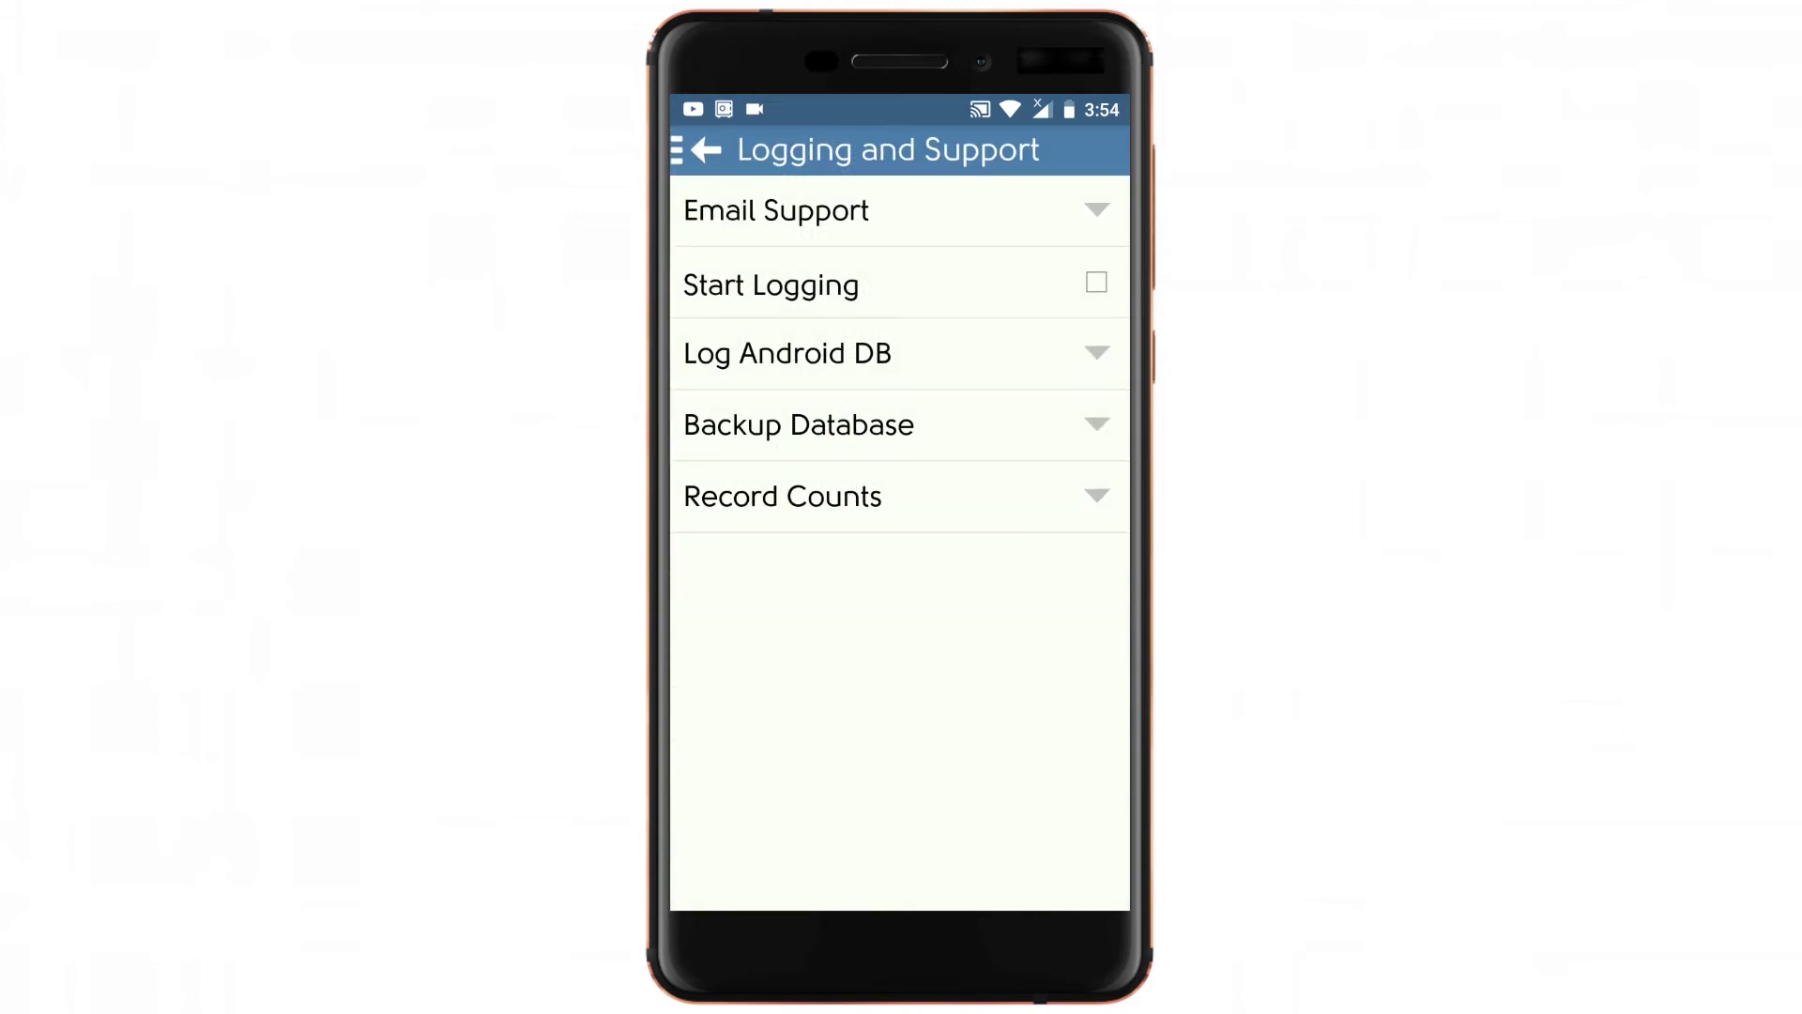
click(798, 424)
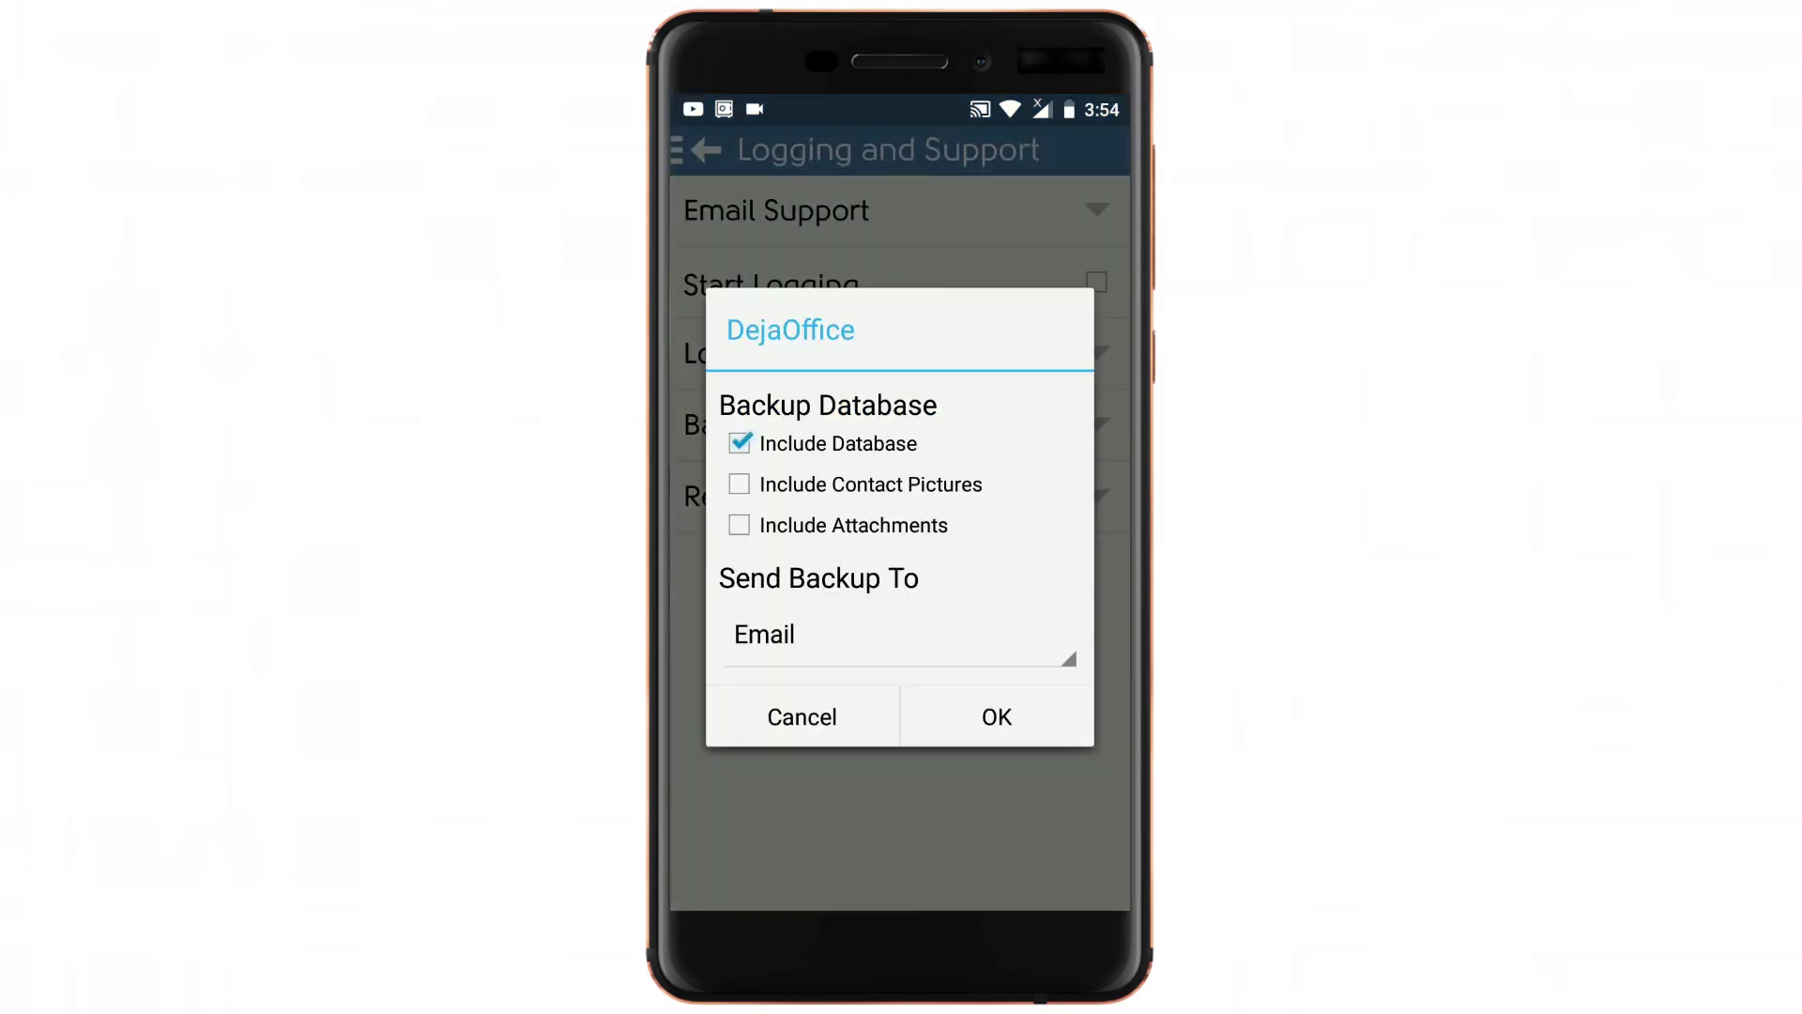
click(740, 483)
click(740, 525)
click(740, 484)
click(740, 525)
click(899, 637)
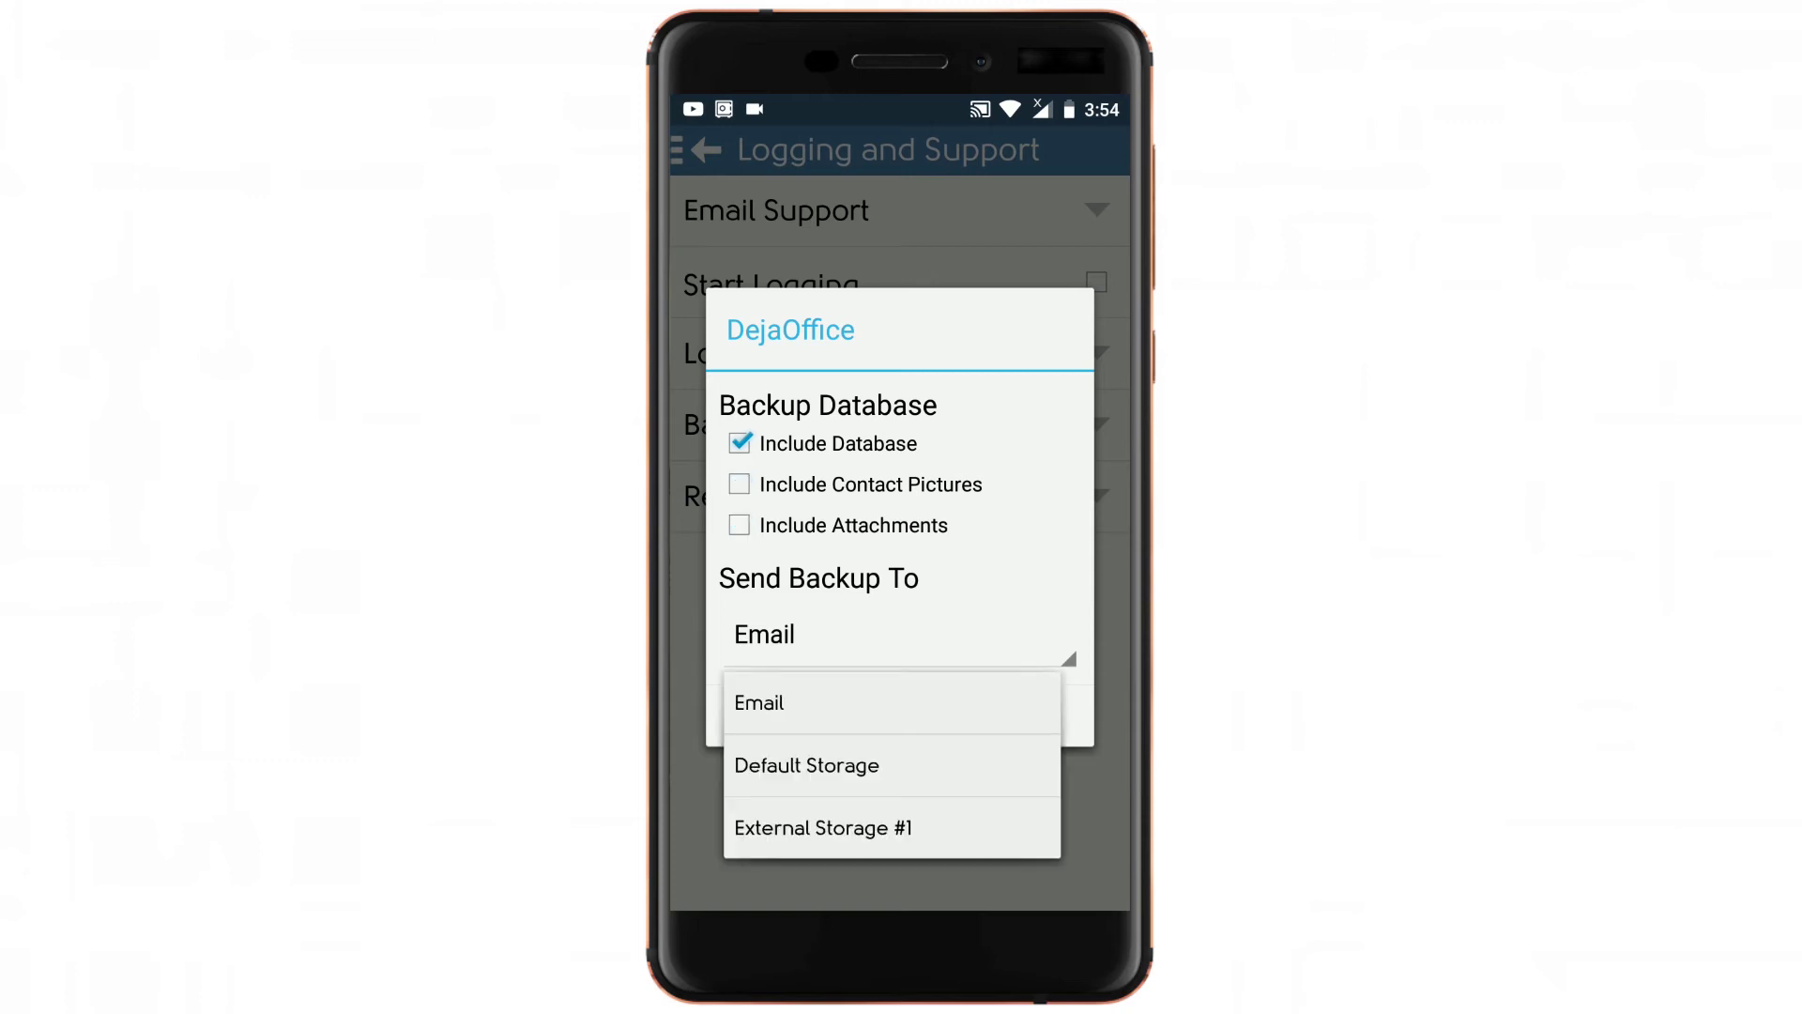
click(807, 764)
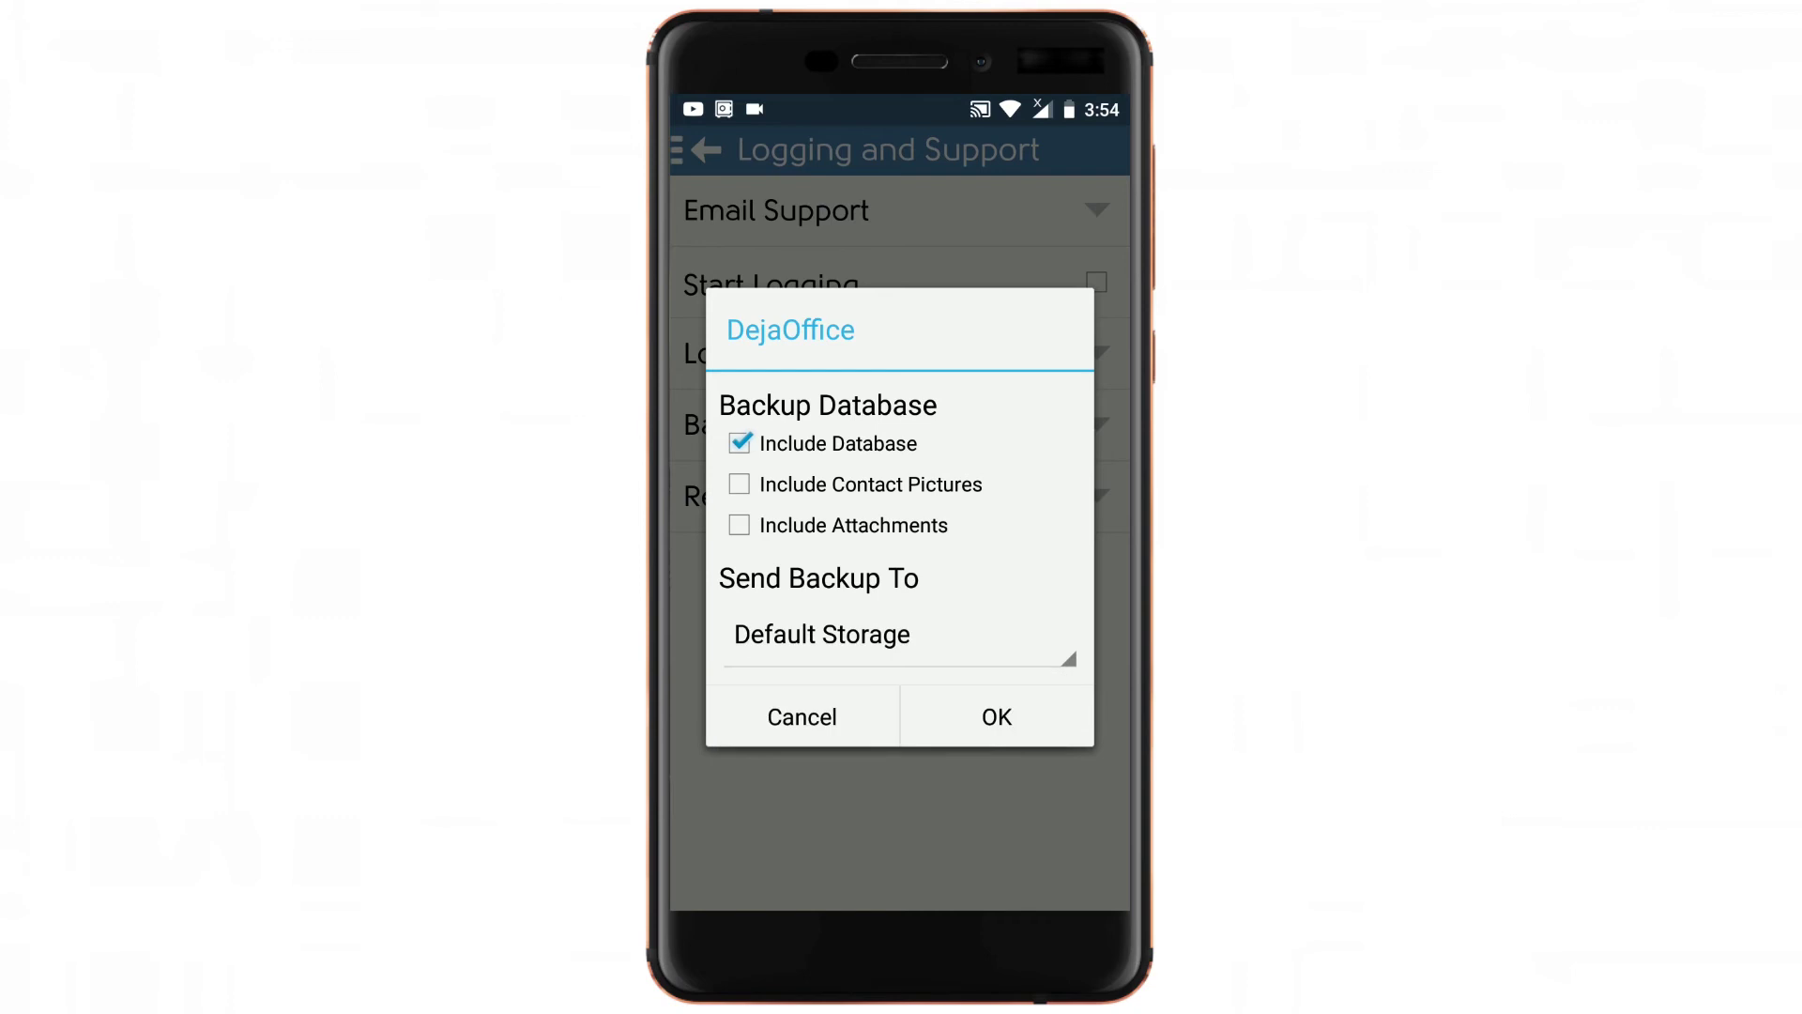
click(997, 716)
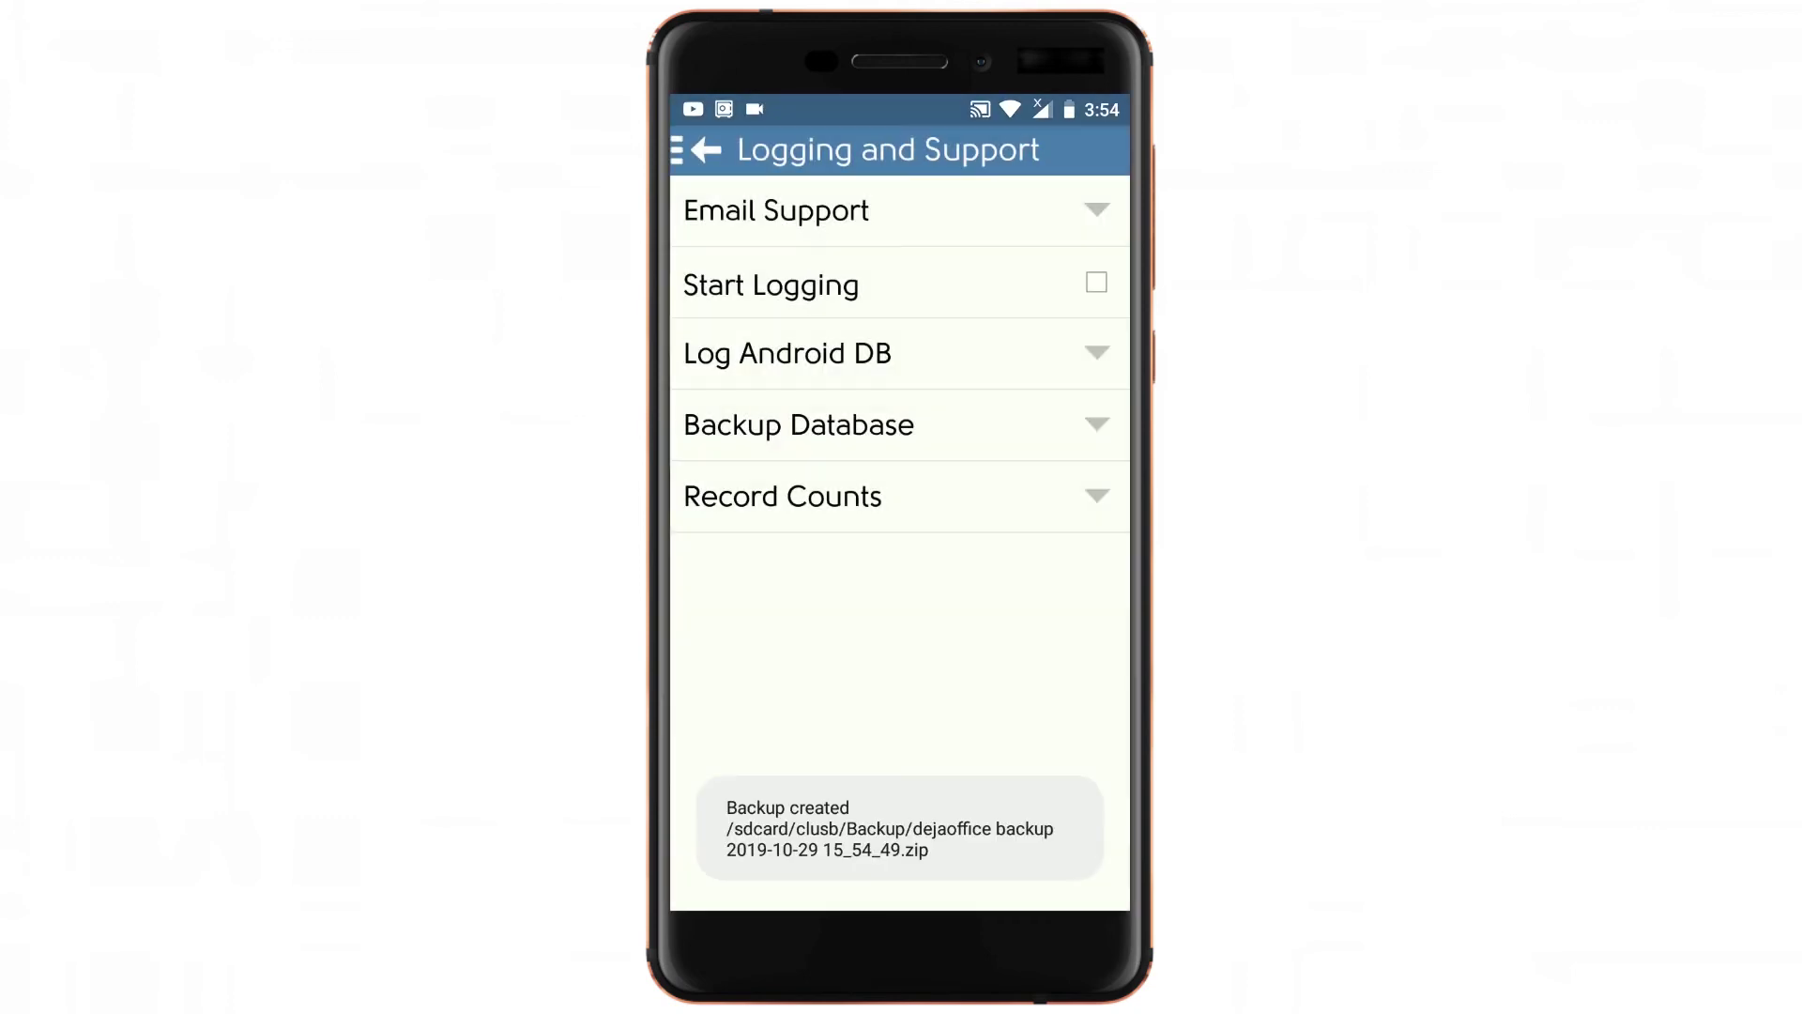
click(797, 424)
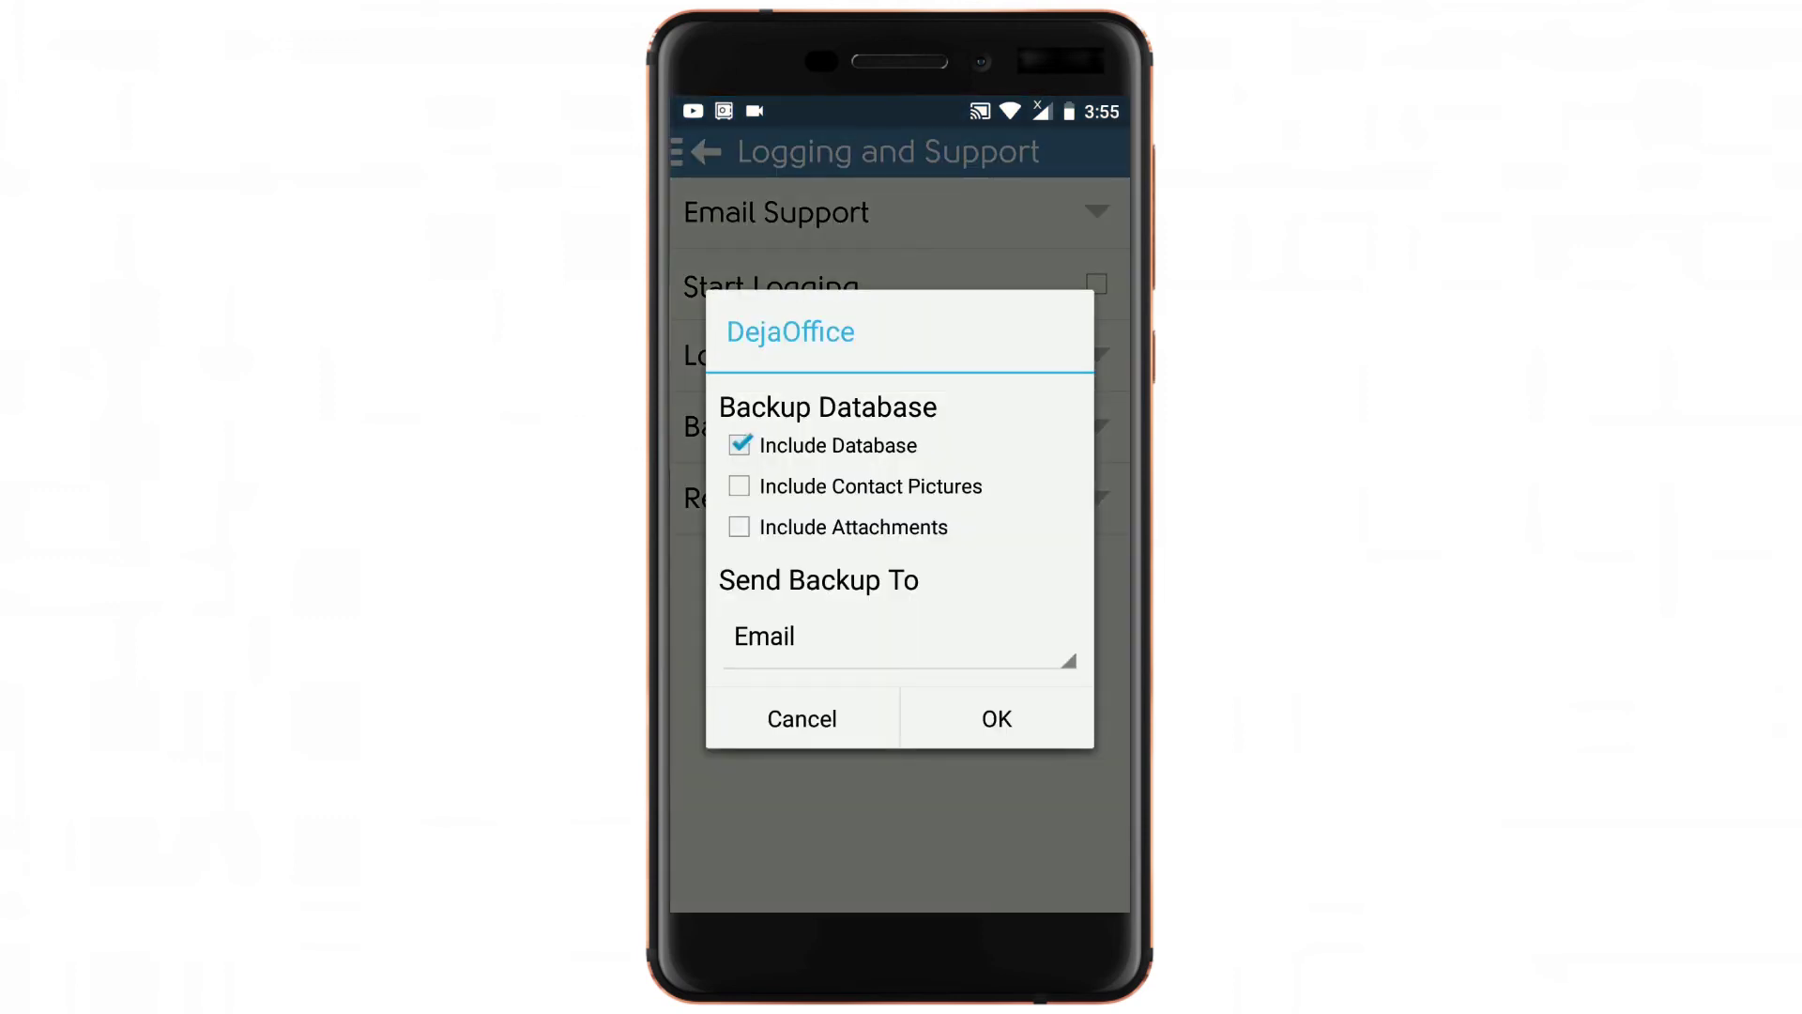
click(896, 638)
click(759, 704)
click(997, 716)
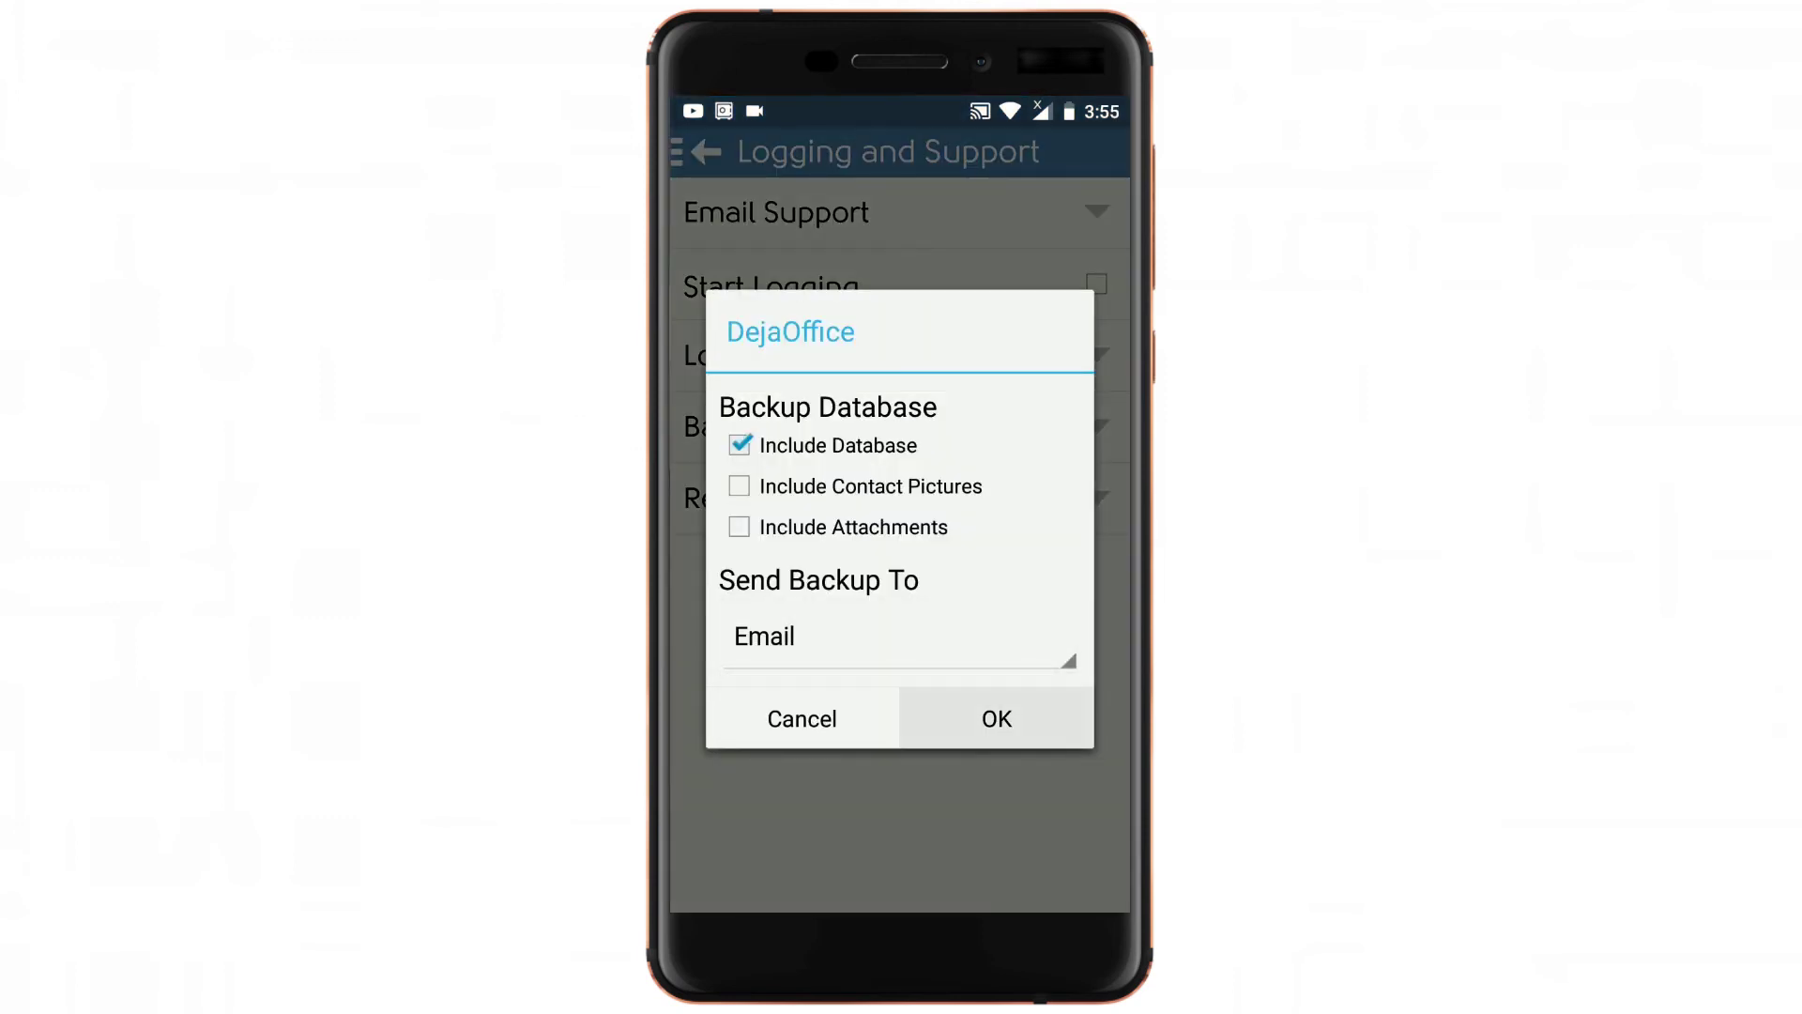
click(793, 760)
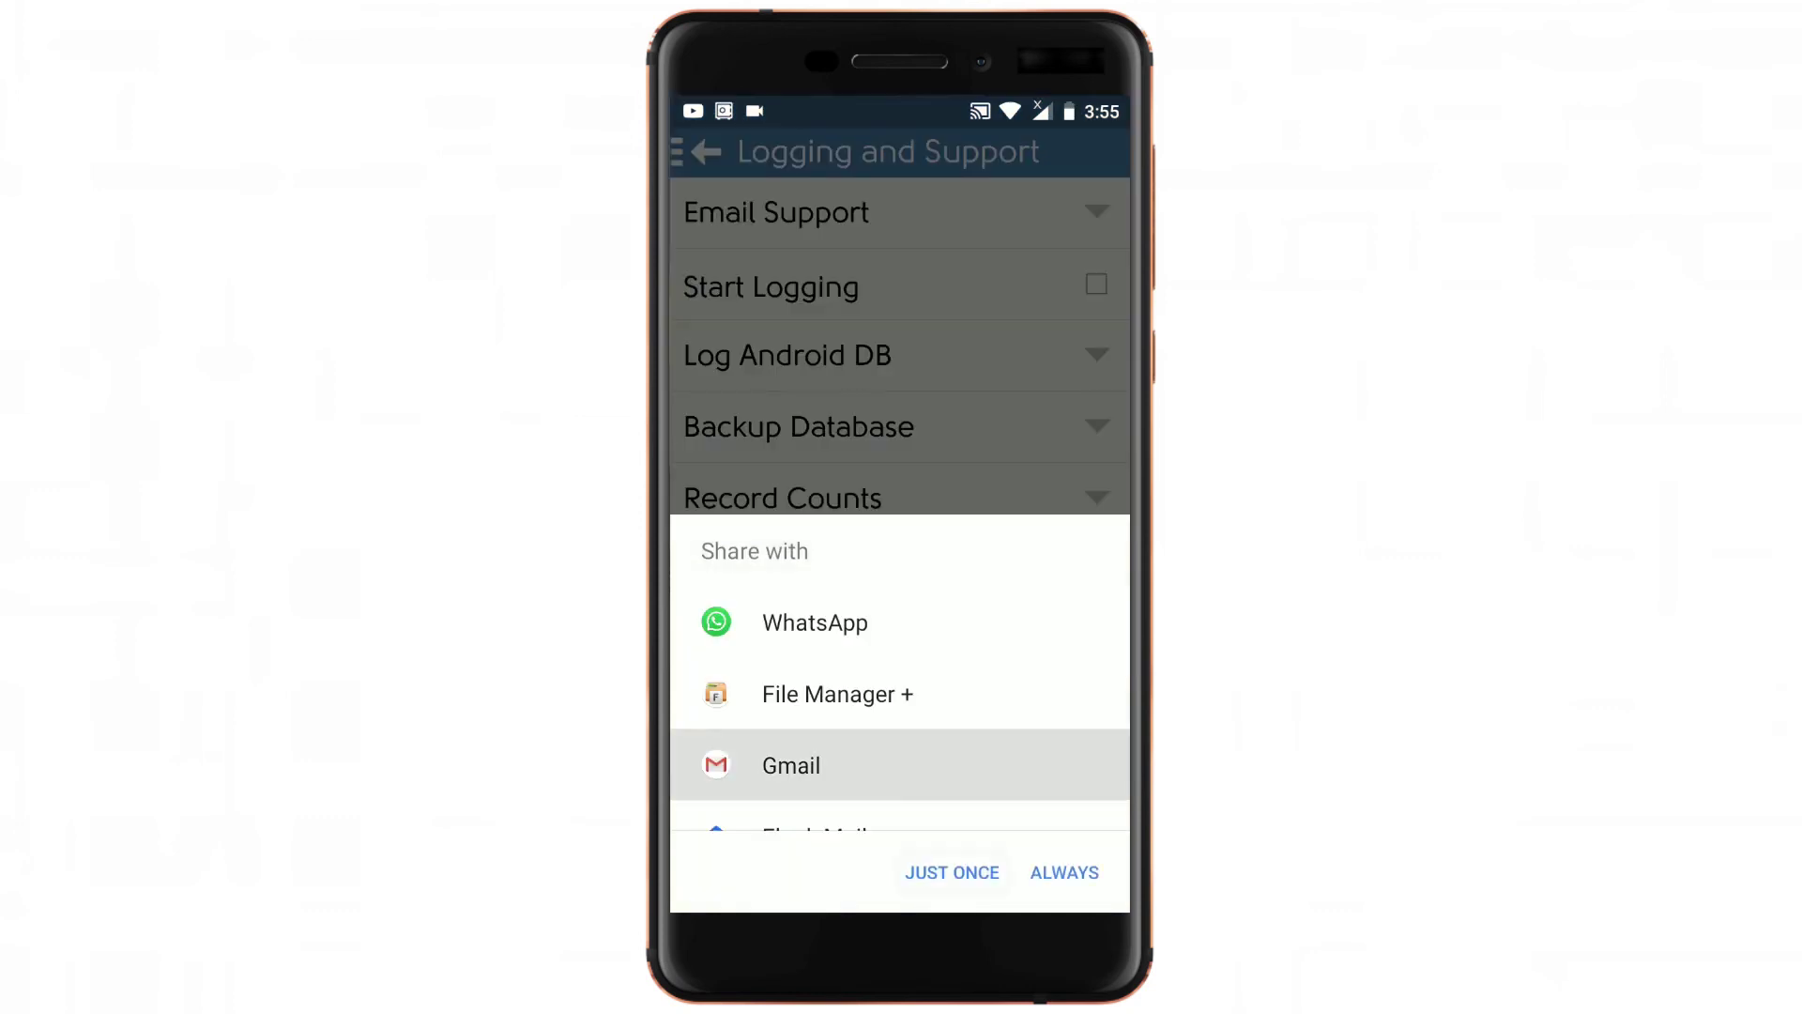
click(949, 873)
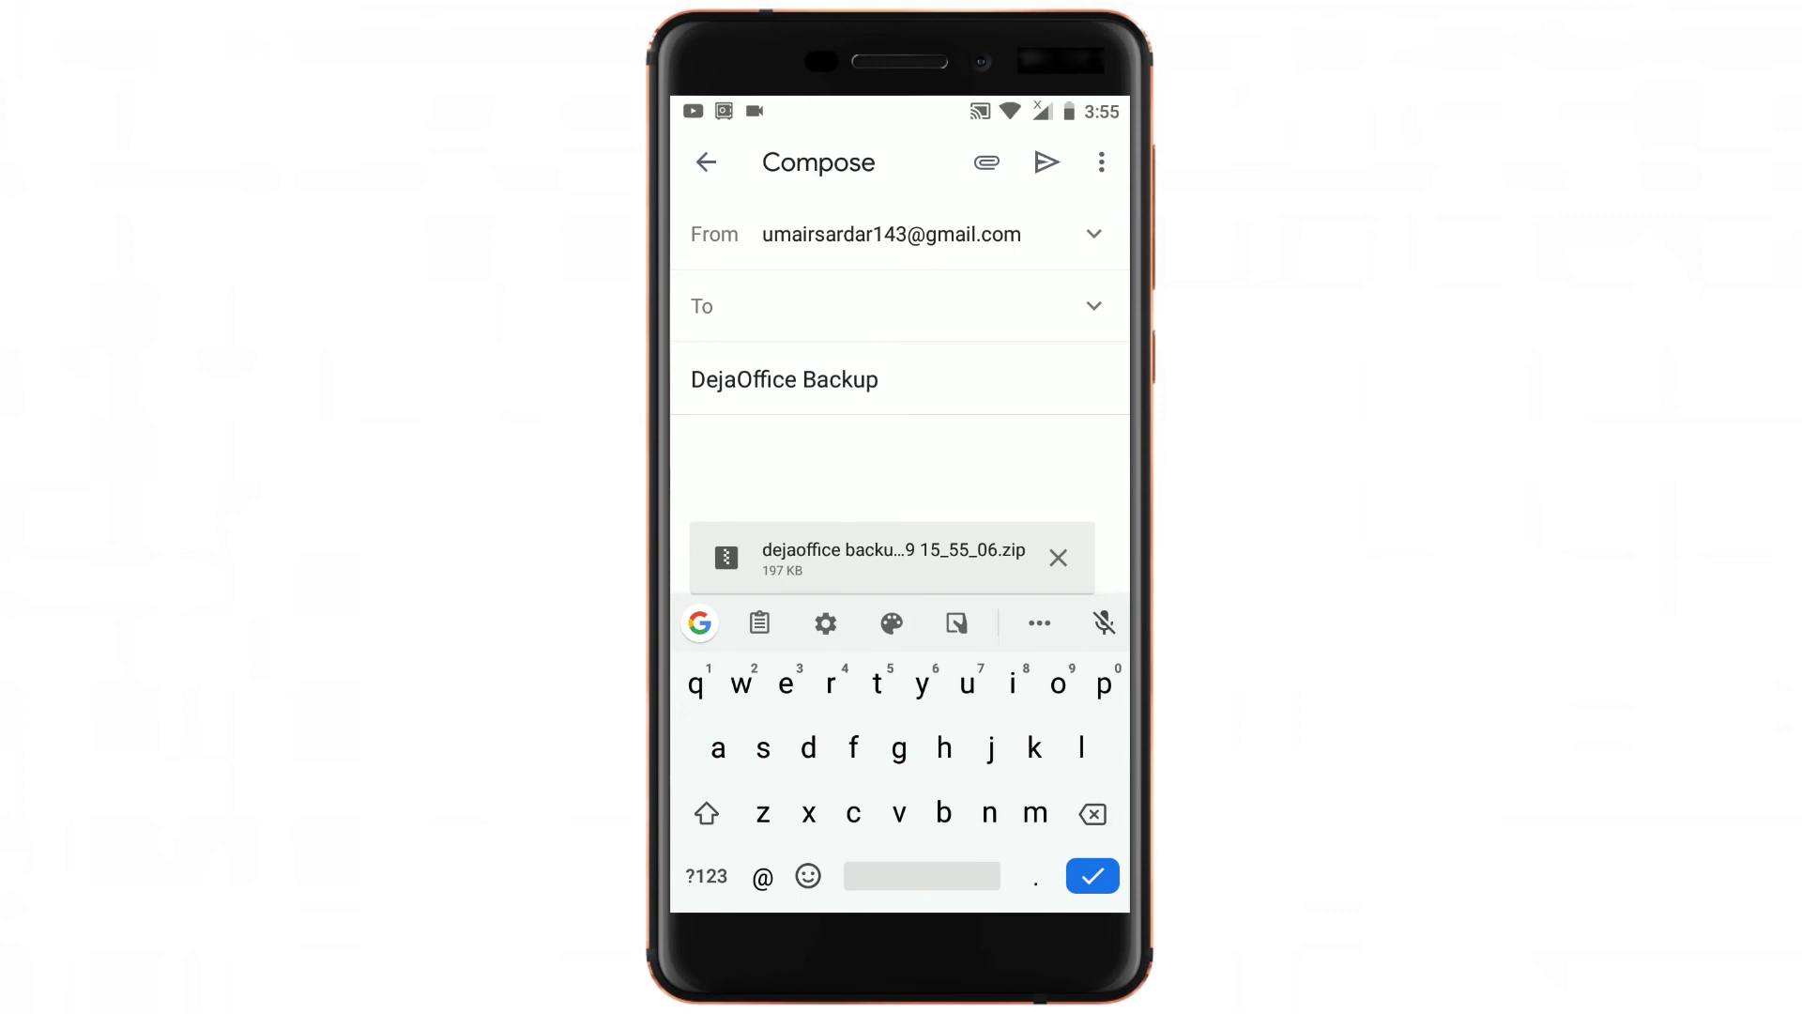
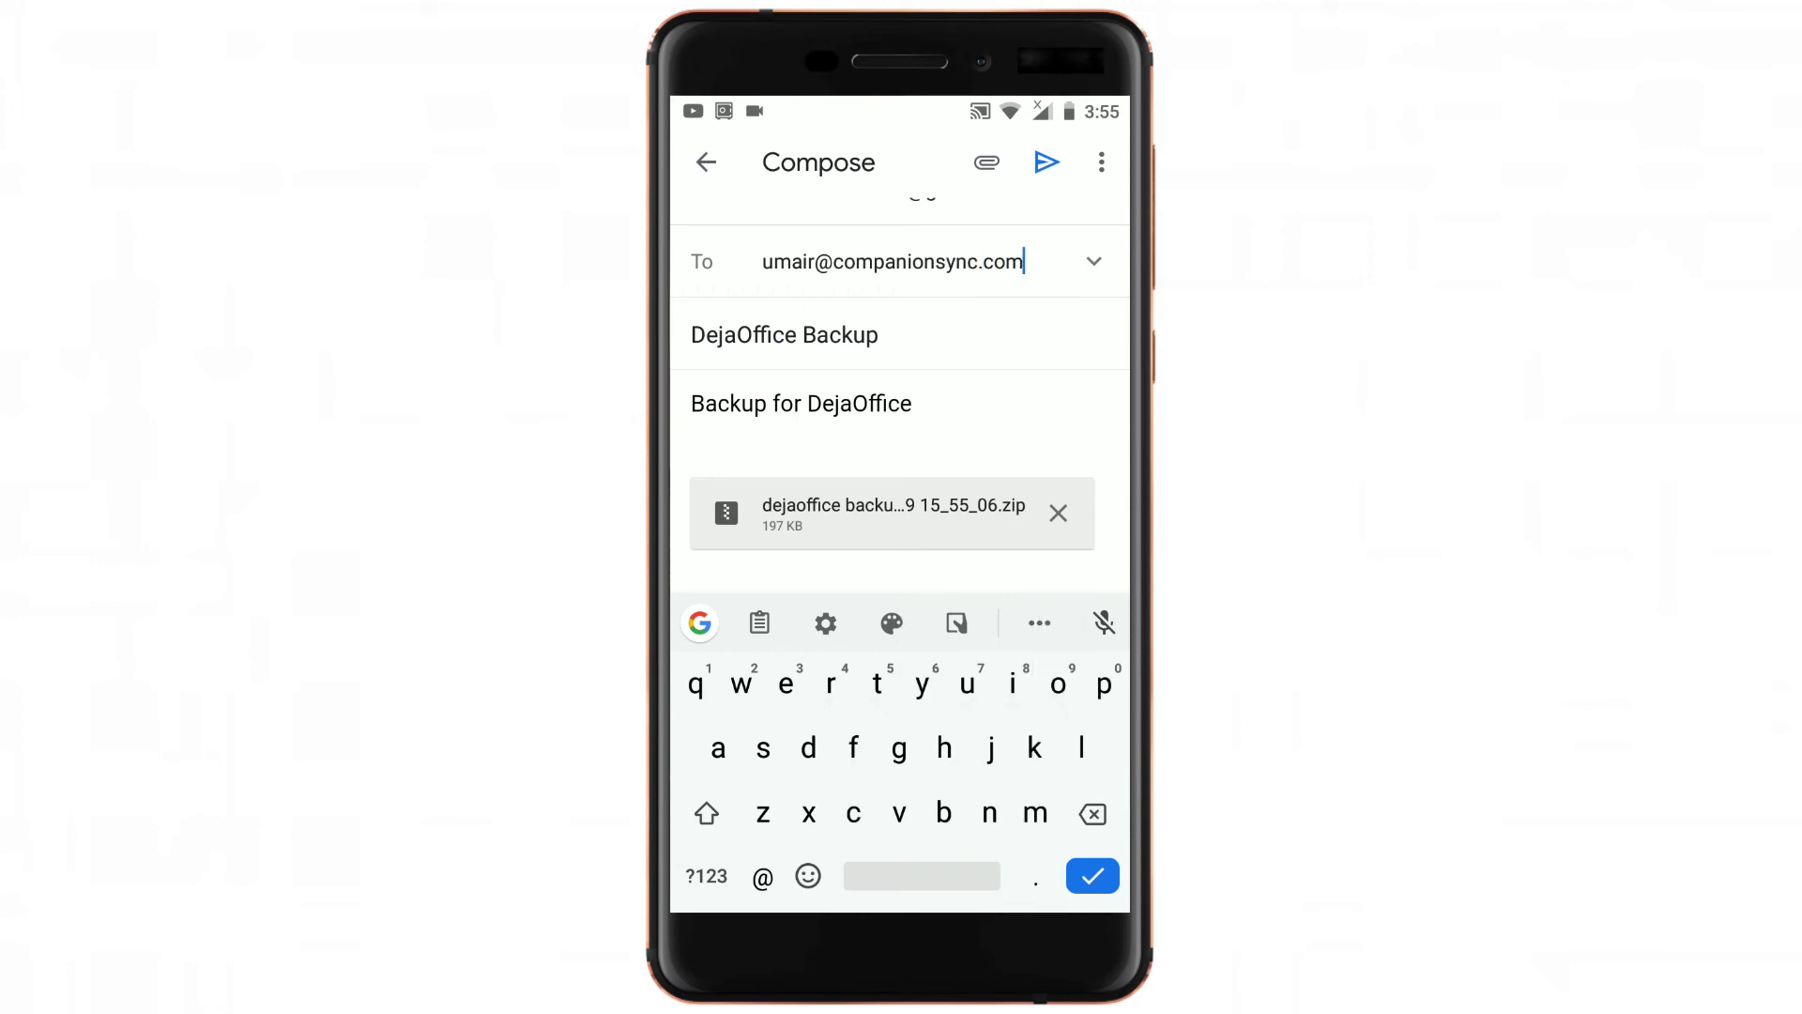